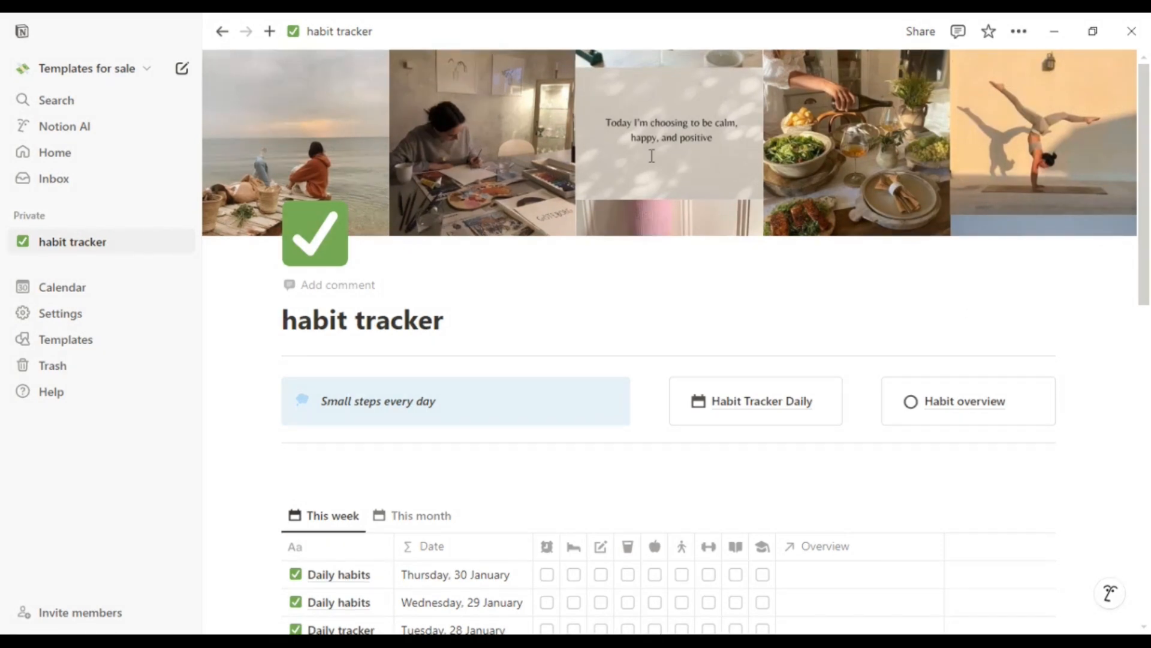
{"action": "mouse_move", "coordinate": [1029, 87]}
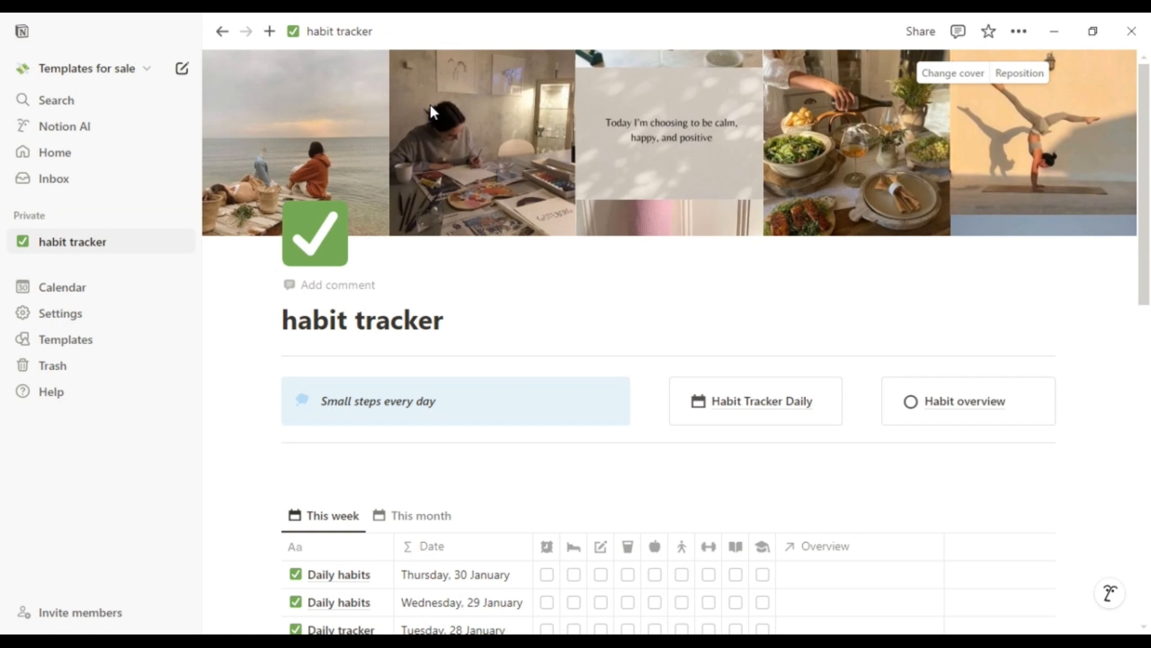
{"action": "left_click", "coordinate": [953, 72]}
Step: Switch the daily habits table on the page to its This month view
{"action": "left_click_drag", "start_coordinate": [1149, 253], "coordinate": [1149, 420]}
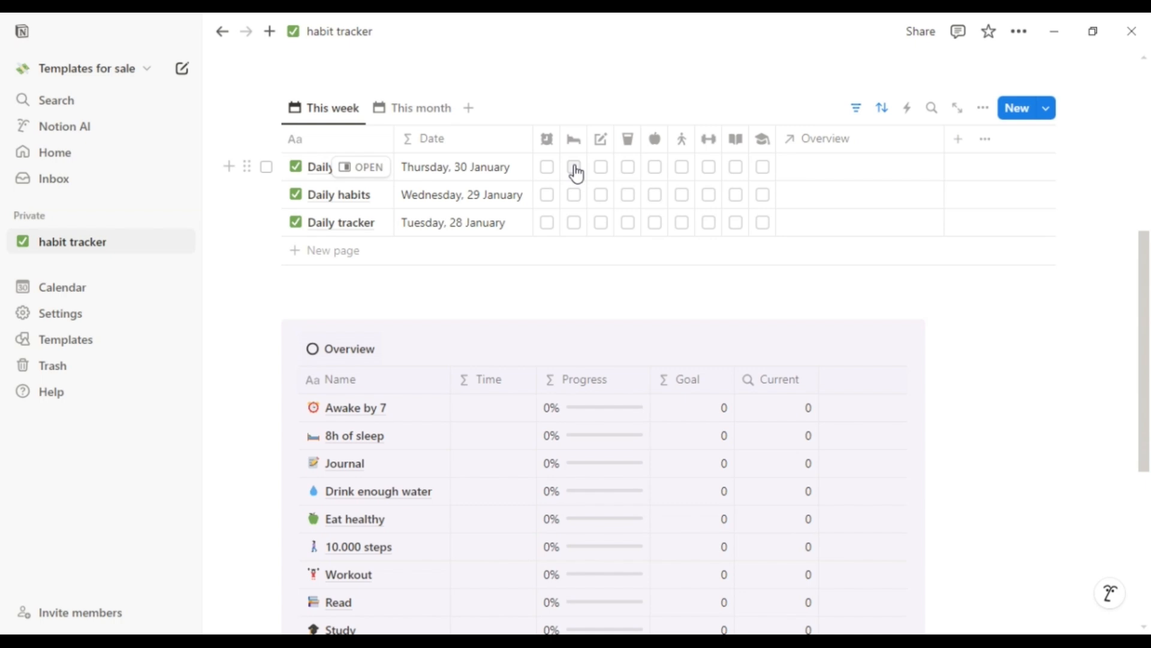
{"action": "left_click", "coordinate": [627, 167]}
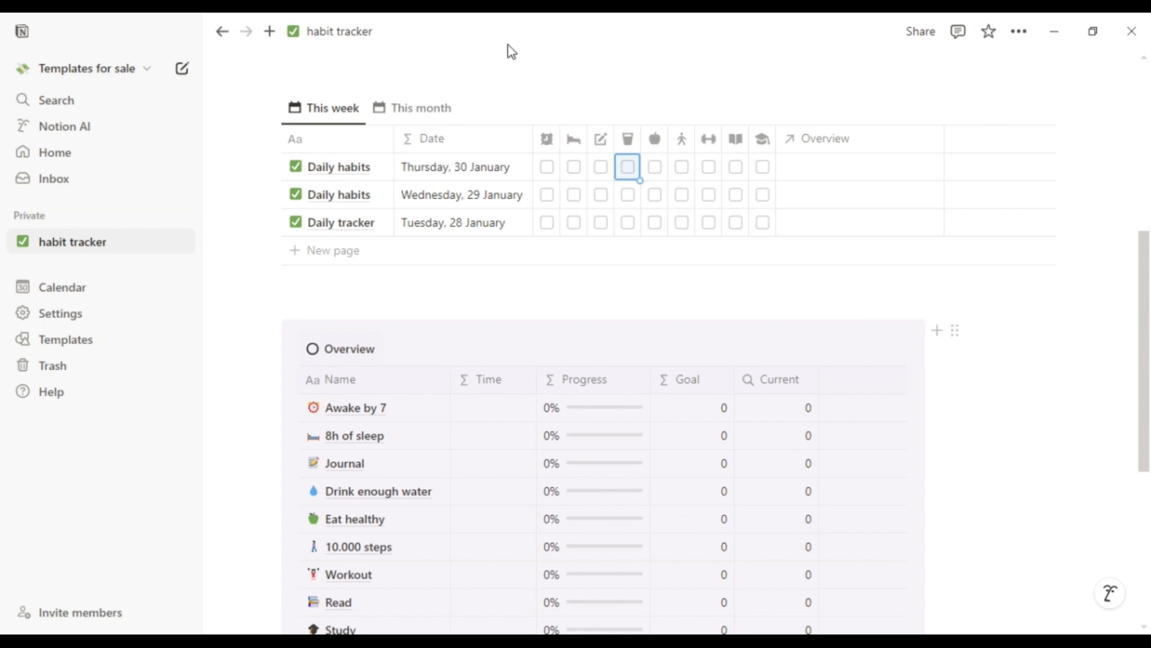
{"action": "left_click", "coordinate": [418, 110]}
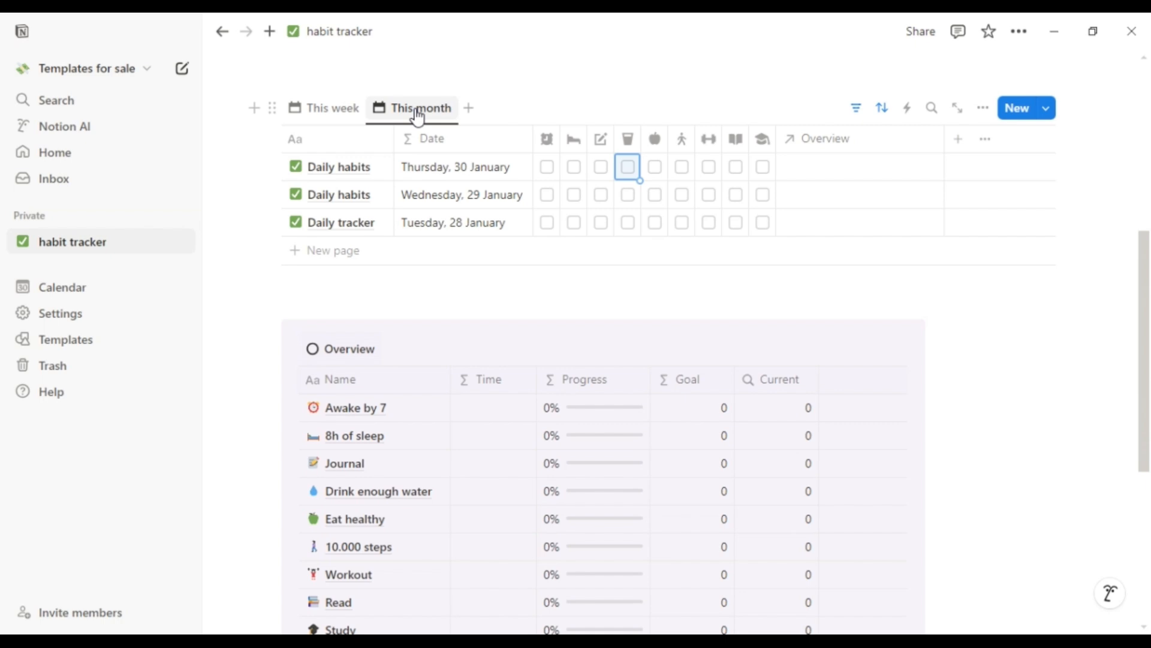
{"action": "left_click", "coordinate": [274, 110]}
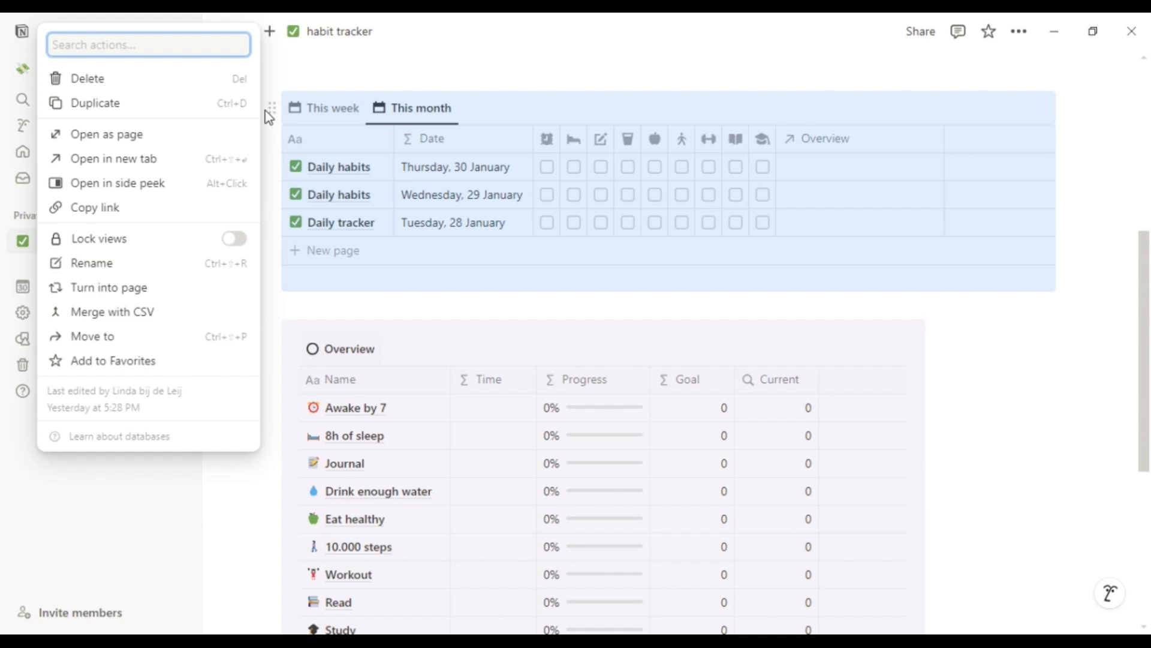
{"action": "key", "text": "Escape"}
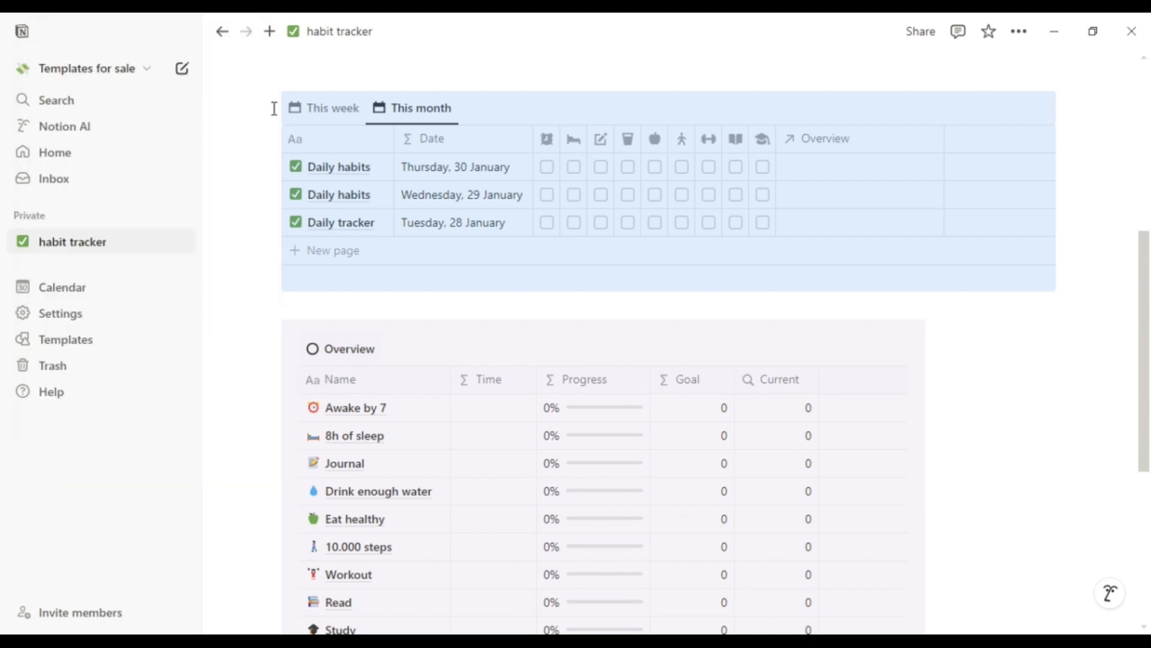
{"action": "left_click", "coordinate": [1092, 208]}
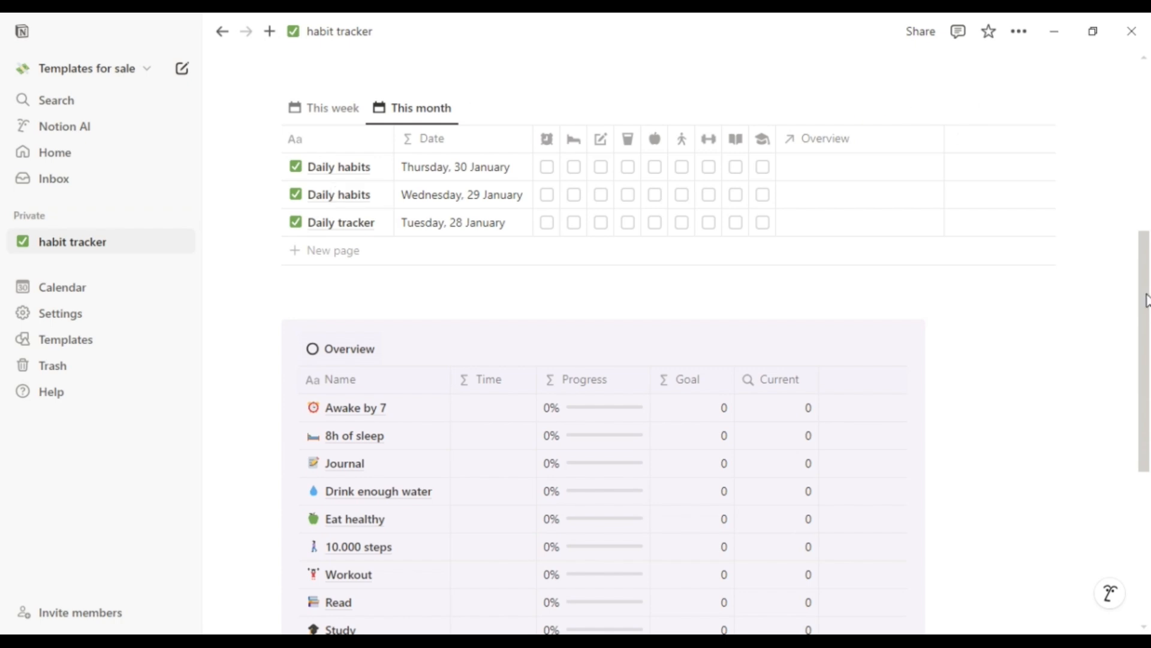
Step: Open the full Habit Tracker Daily database linked near the beginning of the habit tracker page
{"action": "left_click_drag", "start_coordinate": [1147, 300], "coordinate": [1149, 358]}
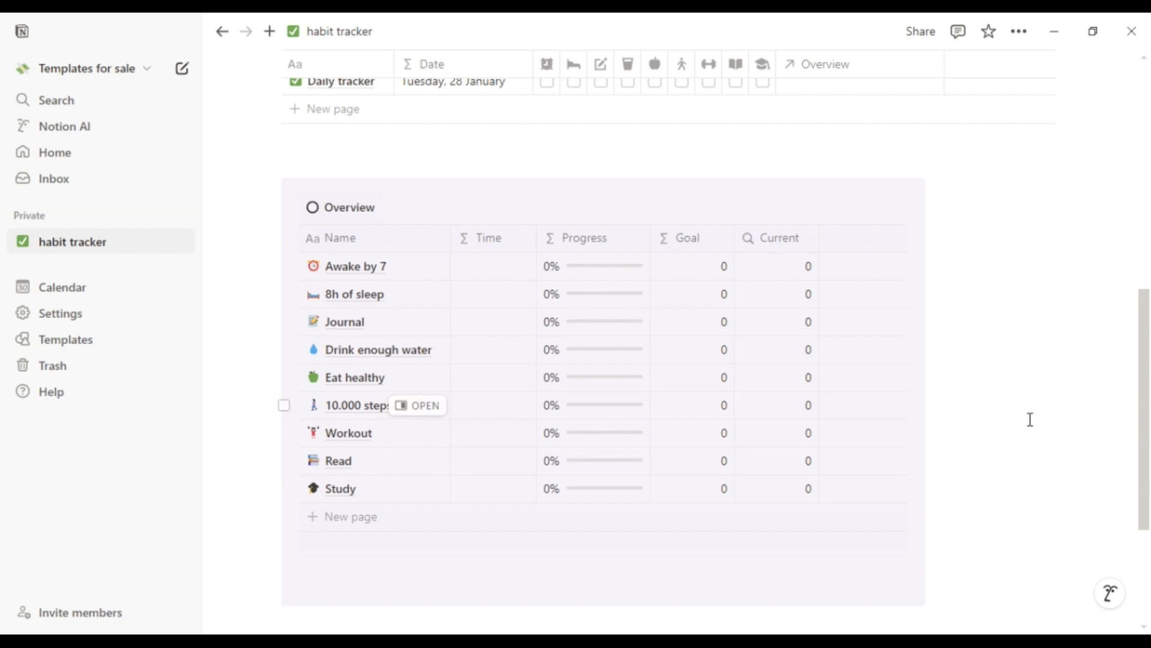
{"action": "scroll", "coordinate": [1030, 419], "scroll_direction": "up", "scroll_amount": 9}
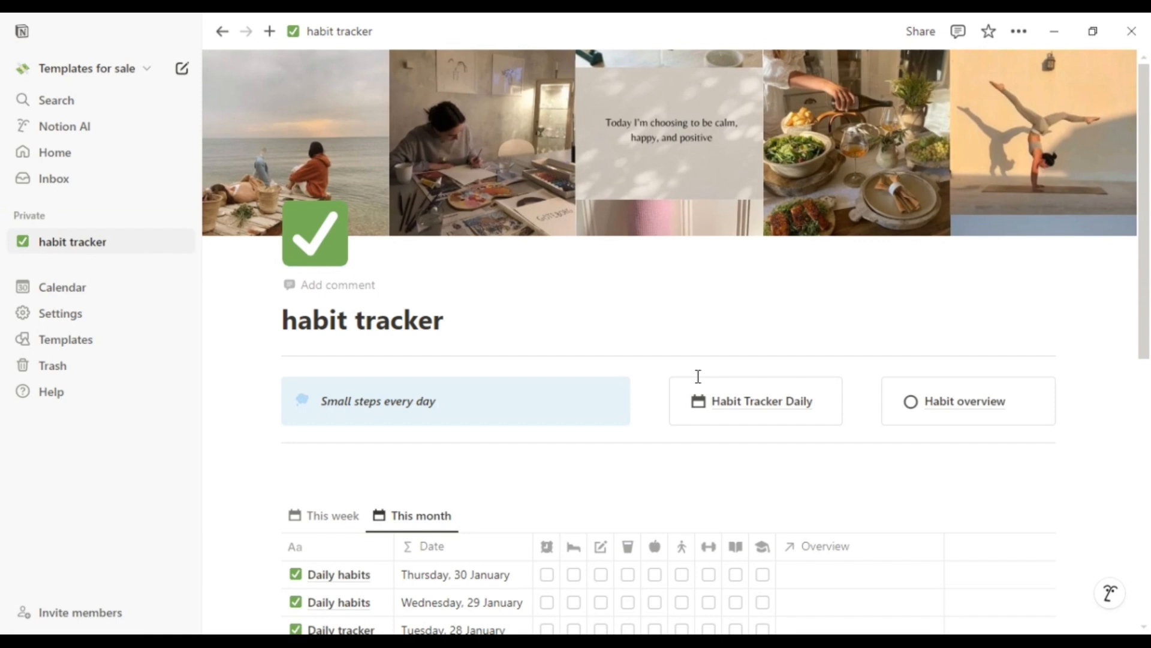
{"action": "left_click", "coordinate": [745, 402]}
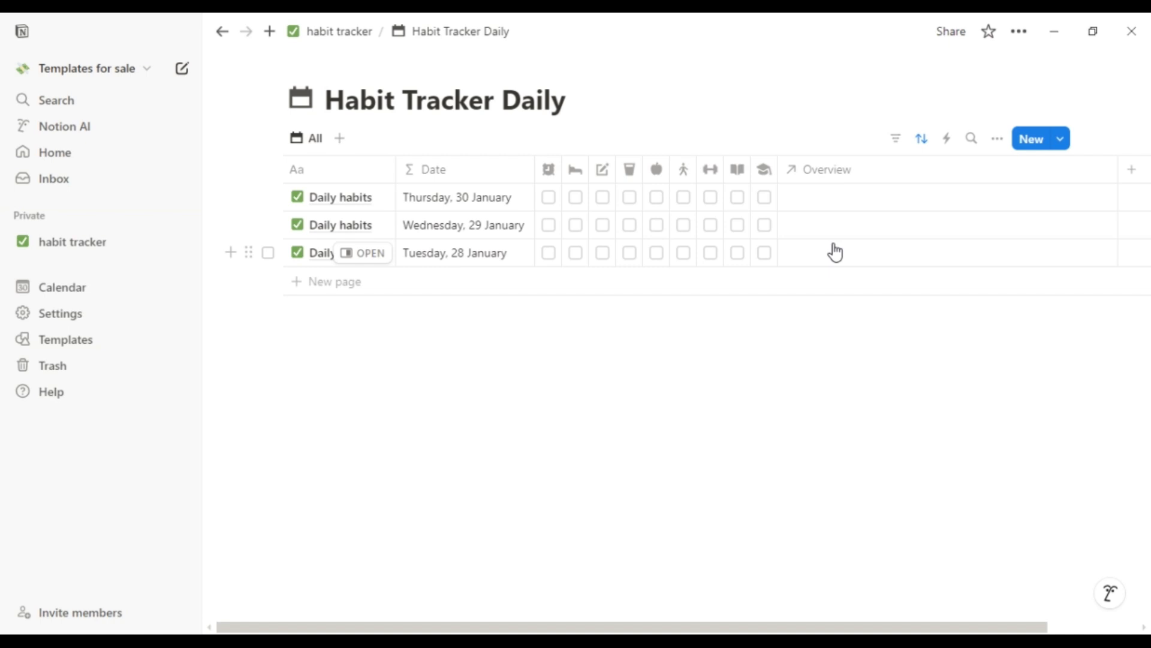
Step: Save the repeat schedule of the Daily habits template as daily, every 1 day, starting Jan 28, 2025, created at 00:01 GMT+1
{"action": "left_click", "coordinate": [1062, 140]}
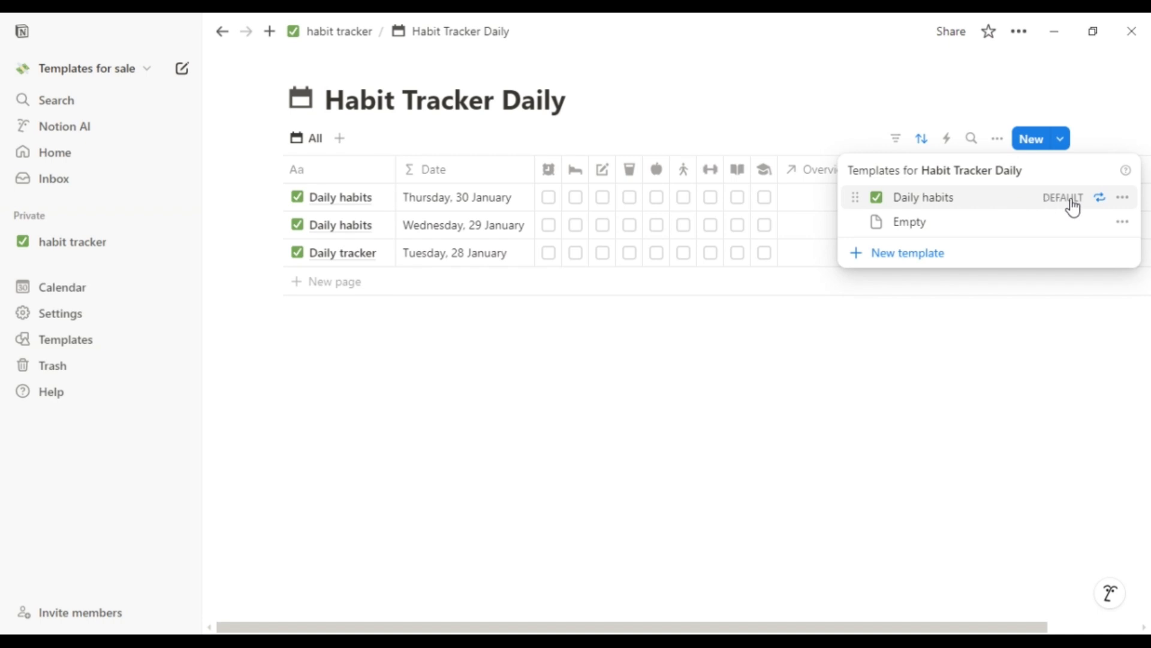
{"action": "left_click", "coordinate": [1121, 202]}
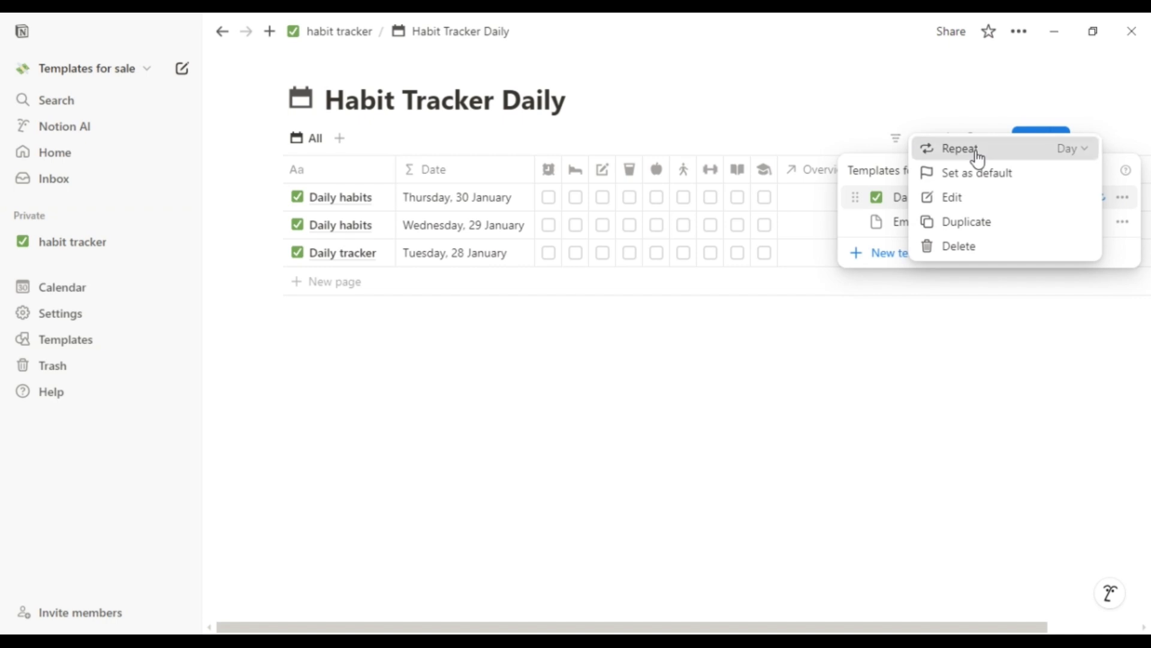
{"action": "left_click", "coordinate": [954, 150]}
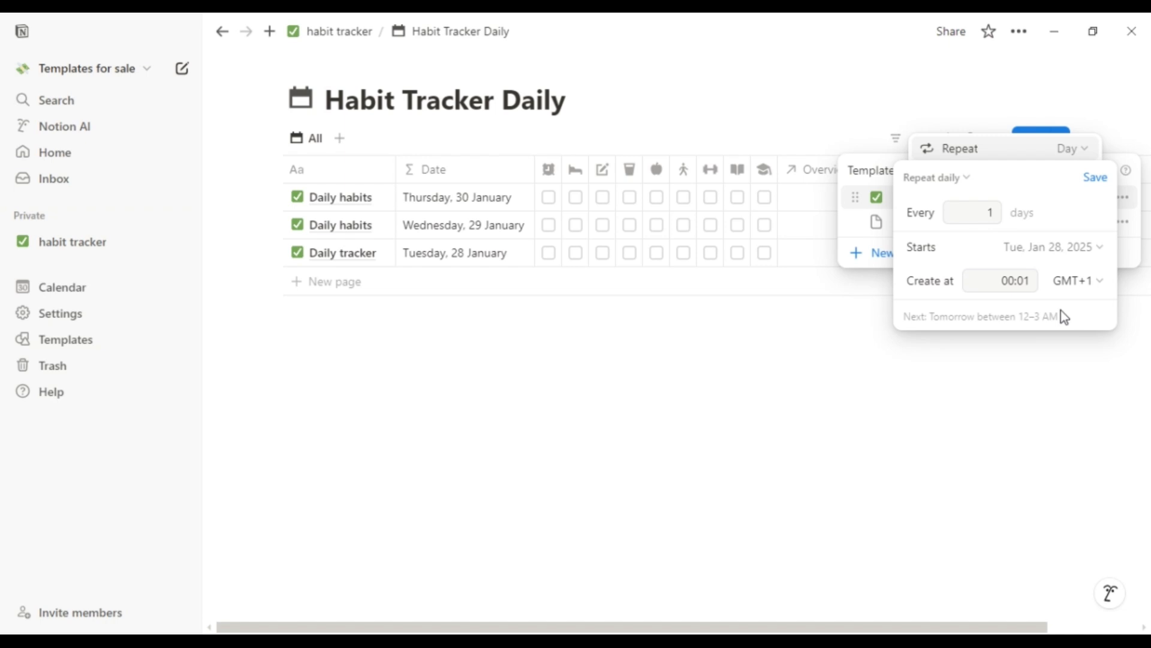
{"action": "left_click", "coordinate": [1094, 179]}
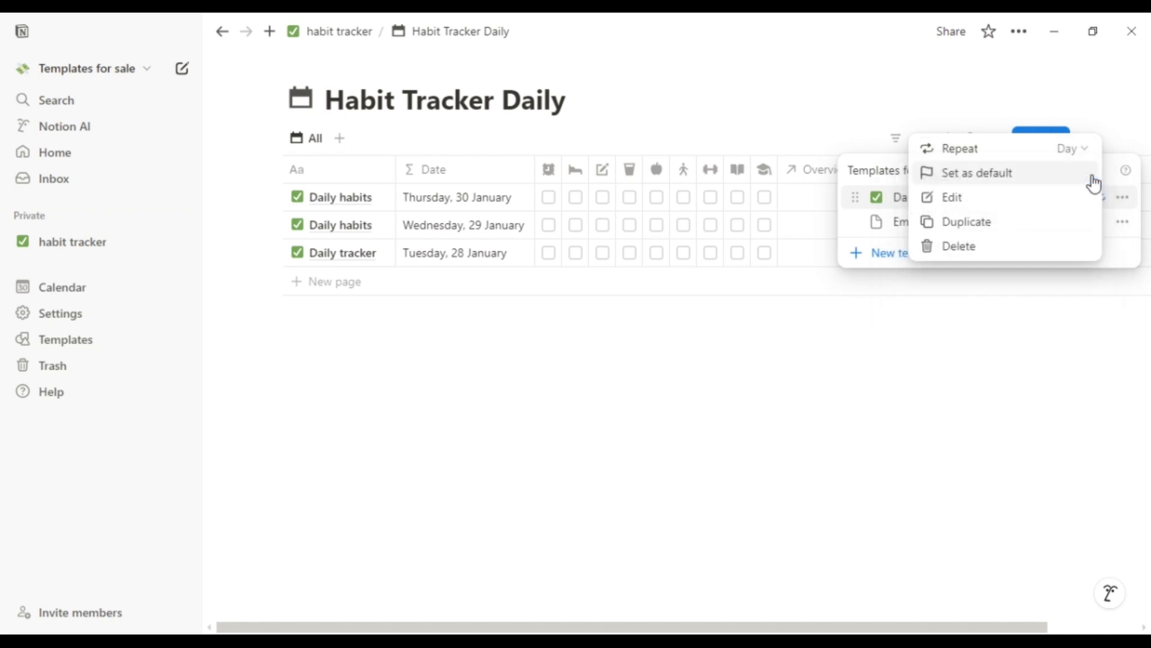
{"action": "left_click", "coordinate": [817, 320]}
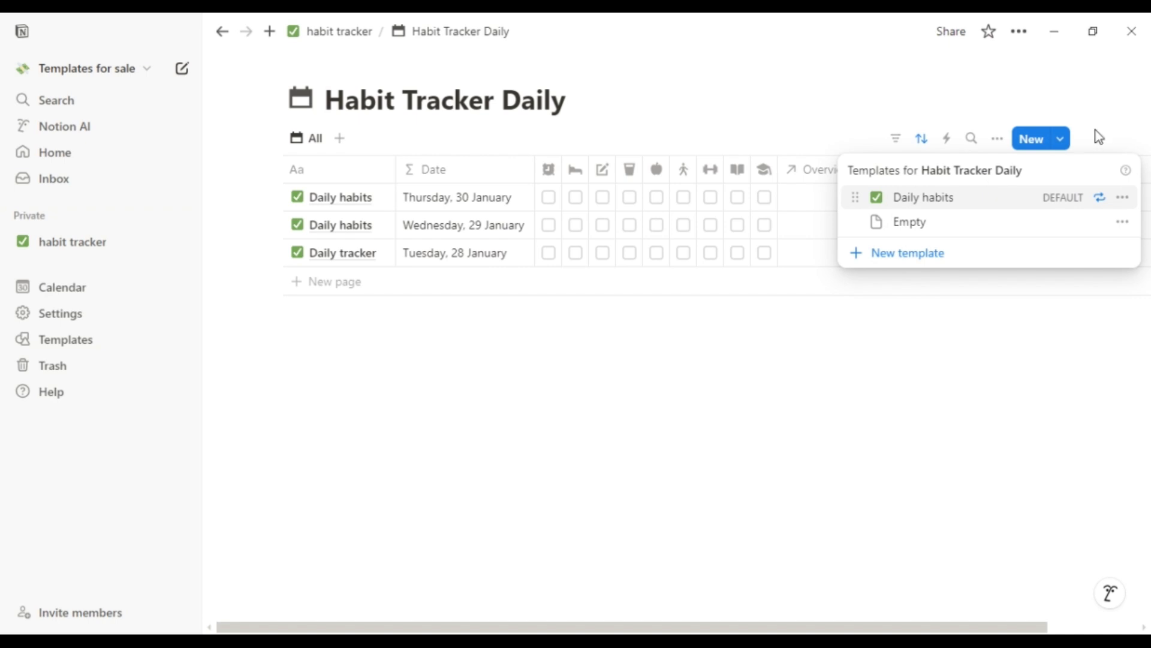
{"action": "left_click", "coordinate": [1061, 142]}
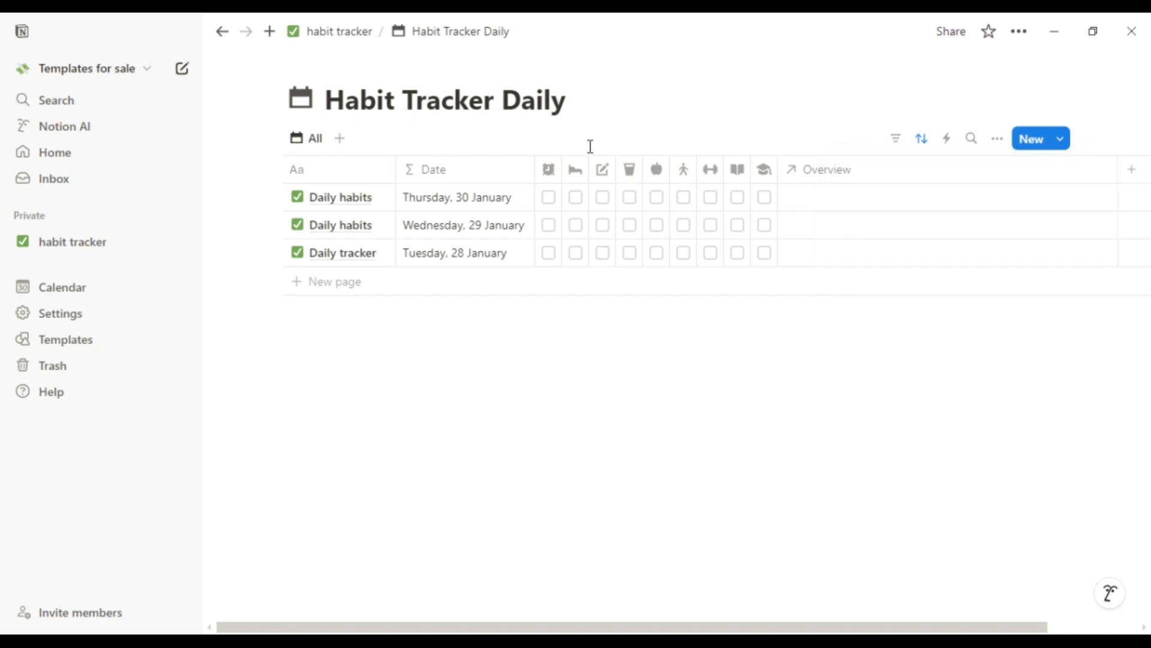
Step: Add a new page to the Habit Tracker Daily table, and delete that extra entry again
{"action": "left_click", "coordinate": [311, 289]}
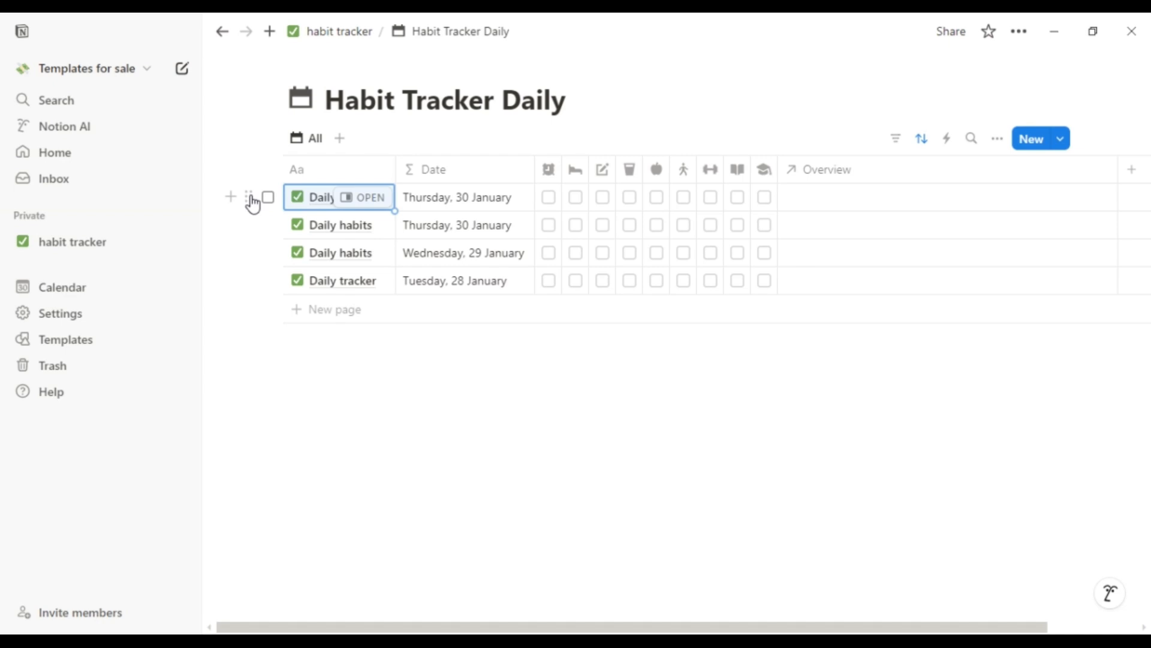
{"action": "left_click", "coordinate": [251, 199]}
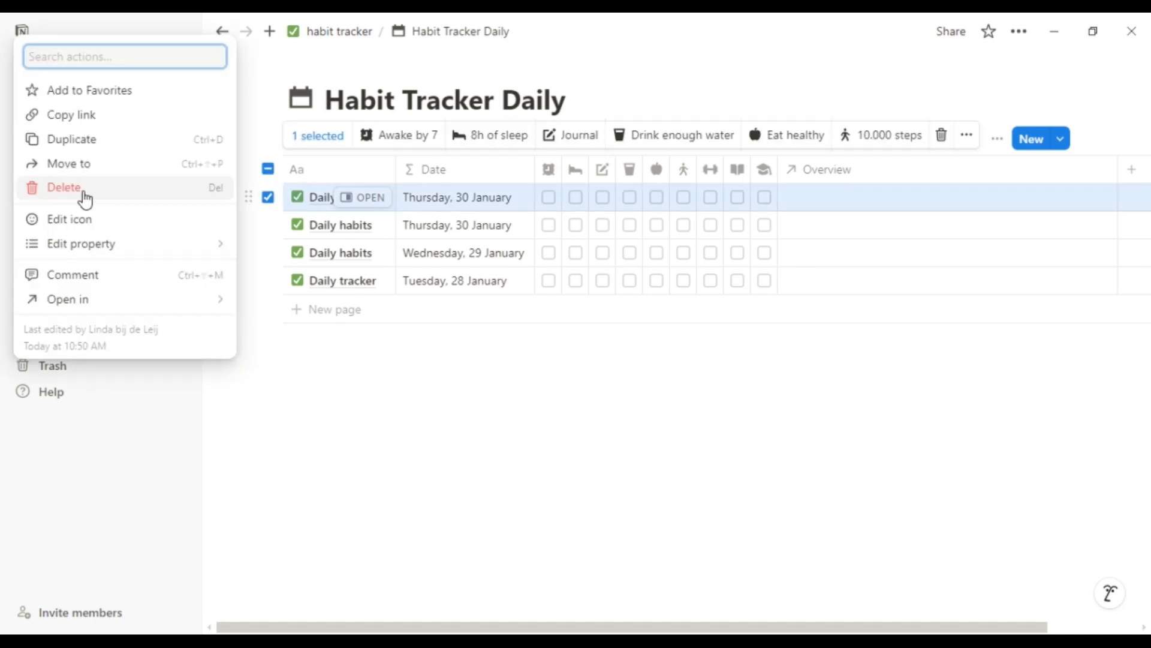
{"action": "left_click", "coordinate": [85, 199]}
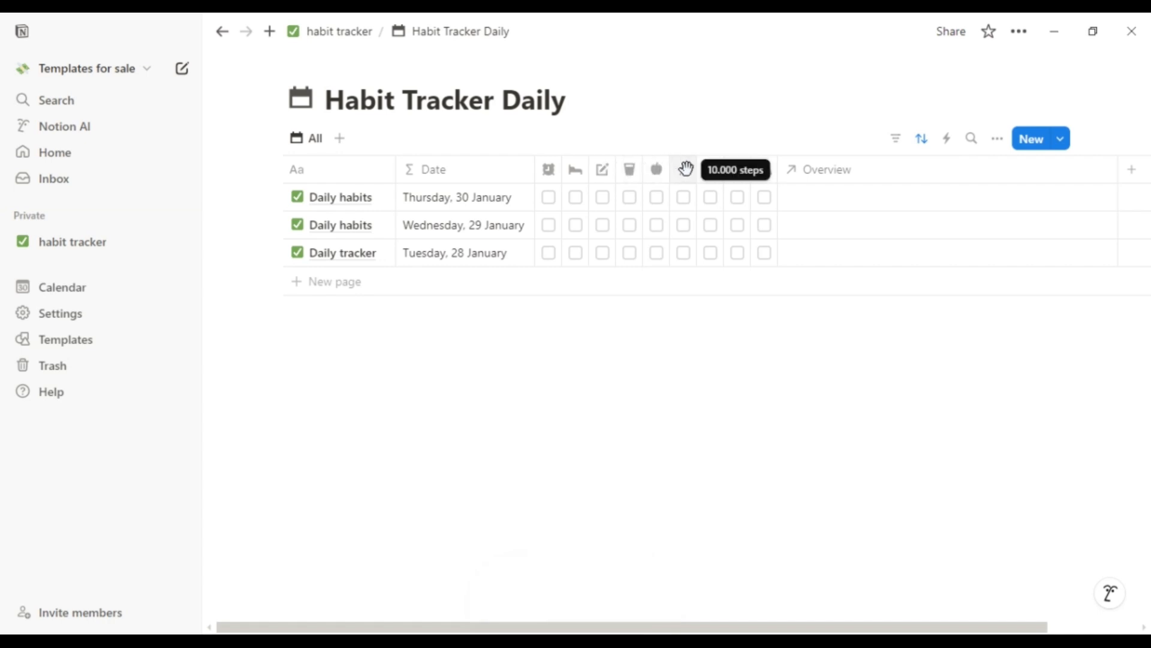
Step: Examine the name field and icon choices of the Awake by 7 property, without changing them
{"action": "left_click", "coordinate": [549, 172]}
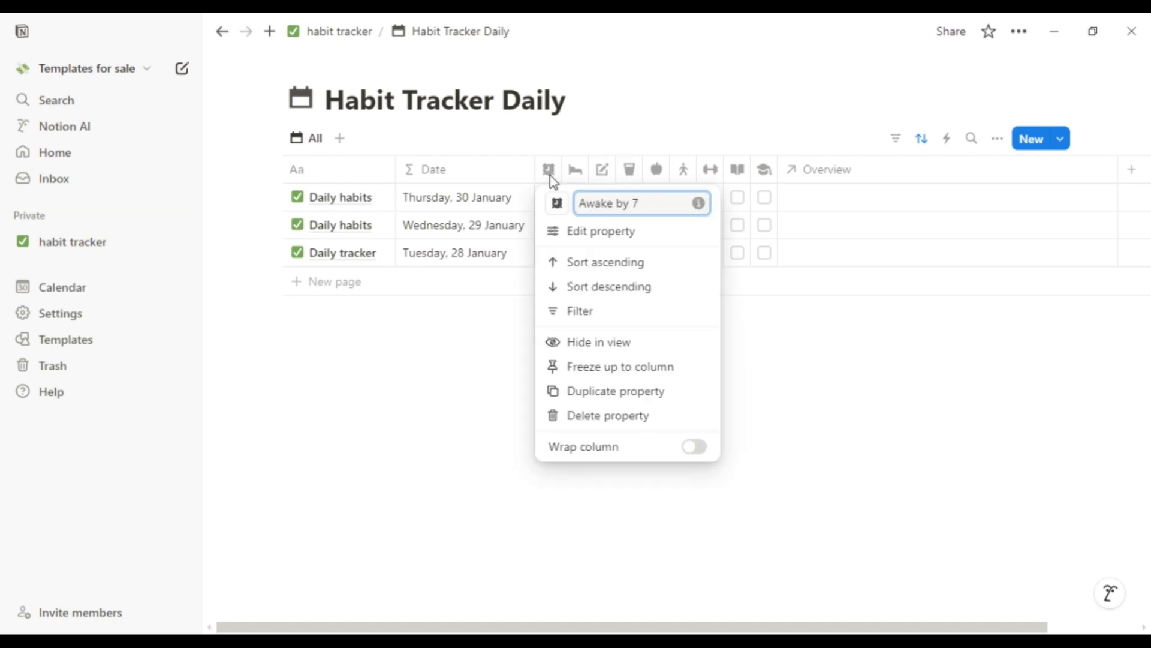
{"action": "triple_click", "coordinate": [653, 210]}
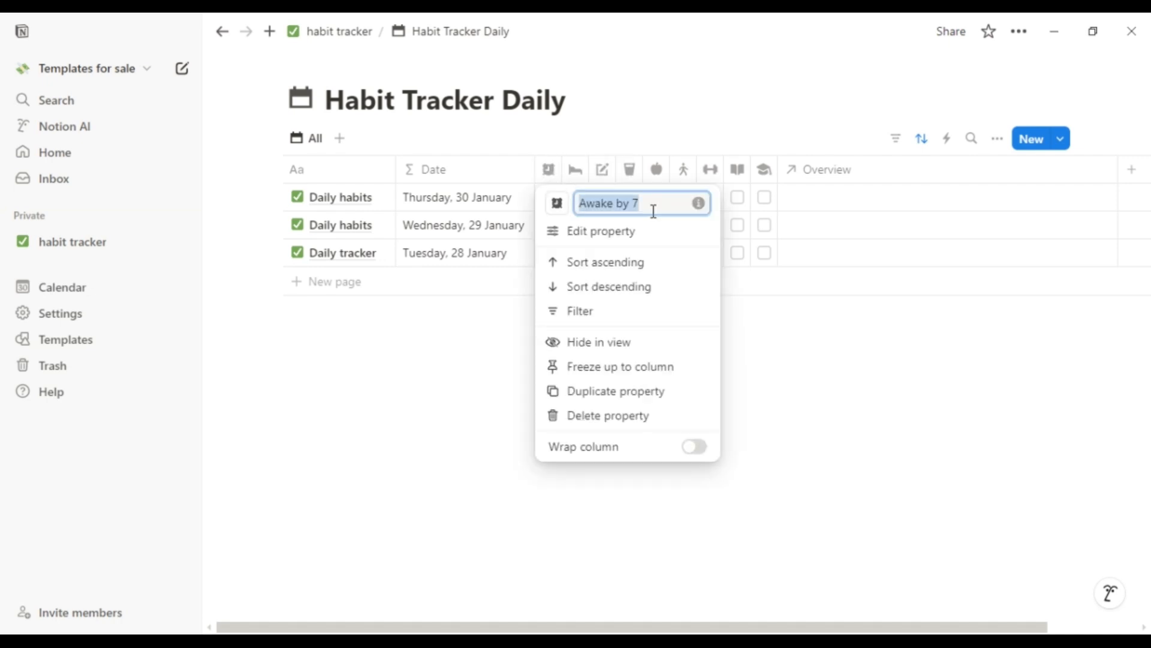
{"action": "left_click", "coordinate": [651, 203]}
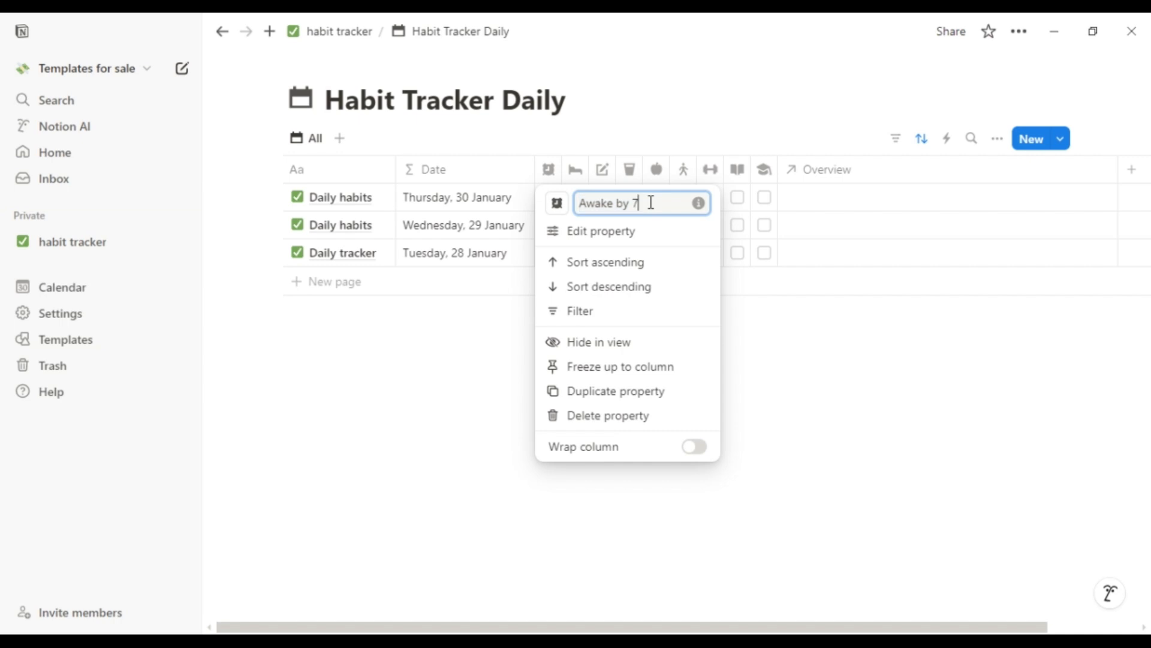
{"action": "left_click", "coordinate": [557, 206]}
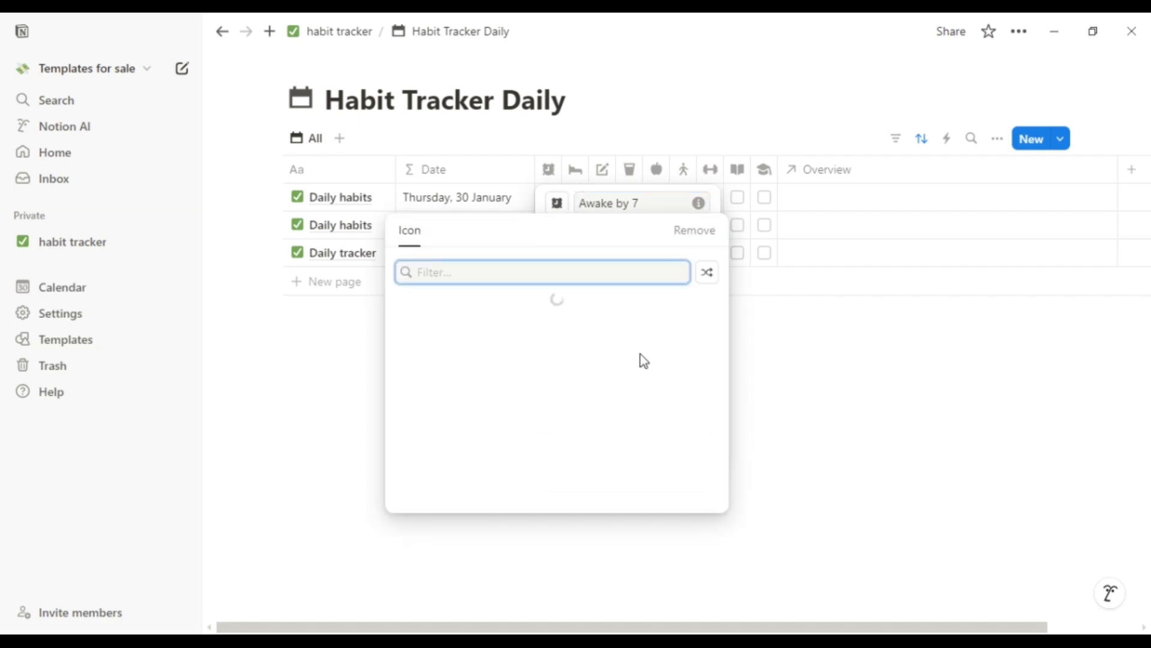
{"action": "key", "text": "Escape"}
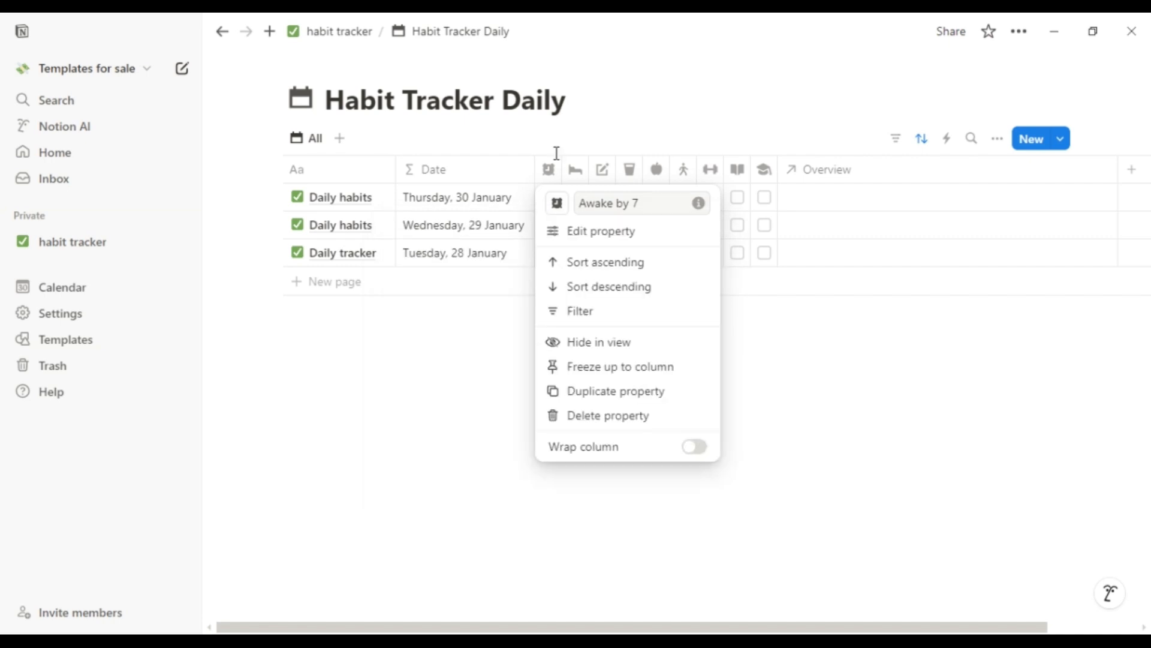
{"action": "left_click", "coordinate": [557, 154]}
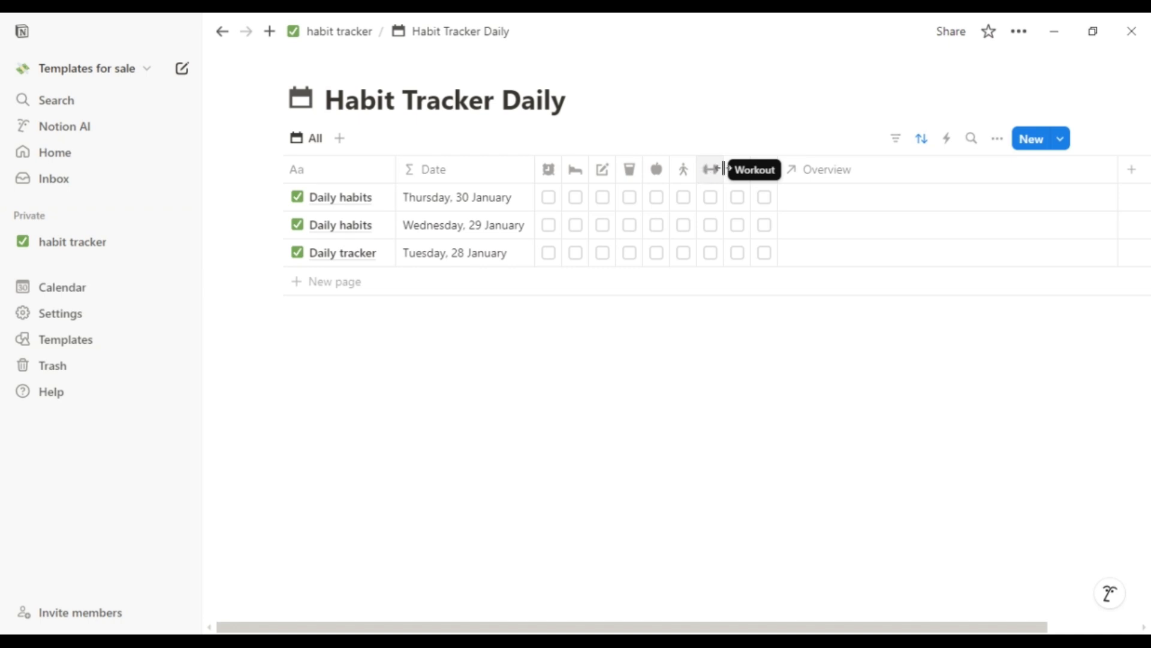
Step: Duplicate the Study checkbox property in the Habit Tracker Daily database
{"action": "left_click", "coordinate": [762, 177]}
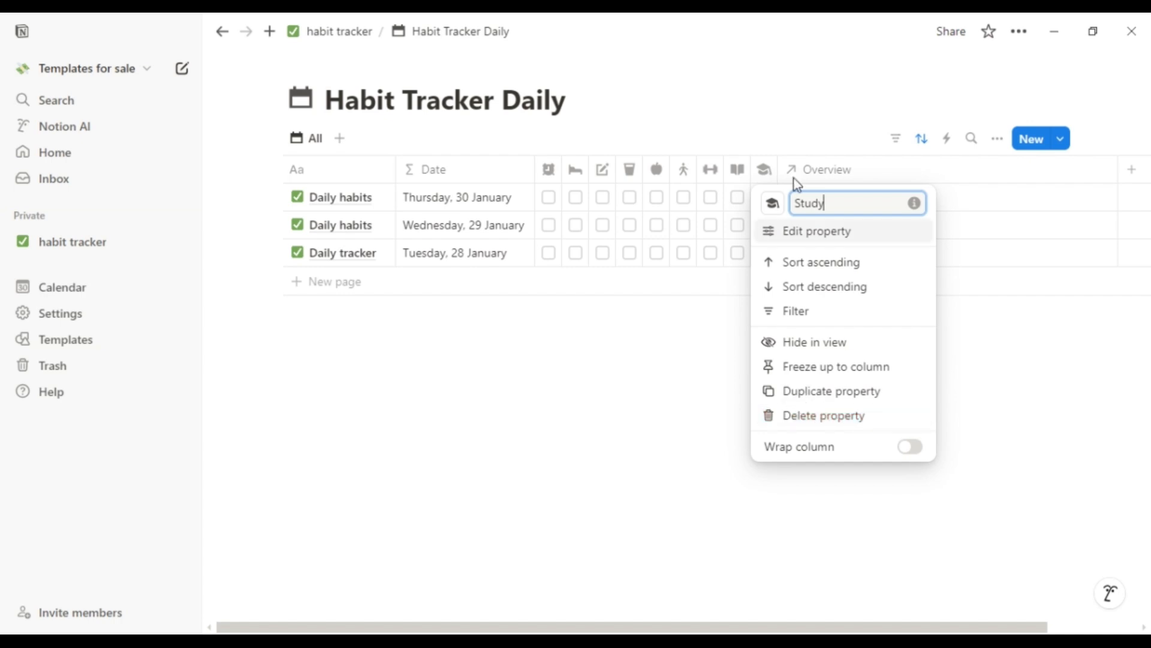
{"action": "left_click", "coordinate": [770, 173]}
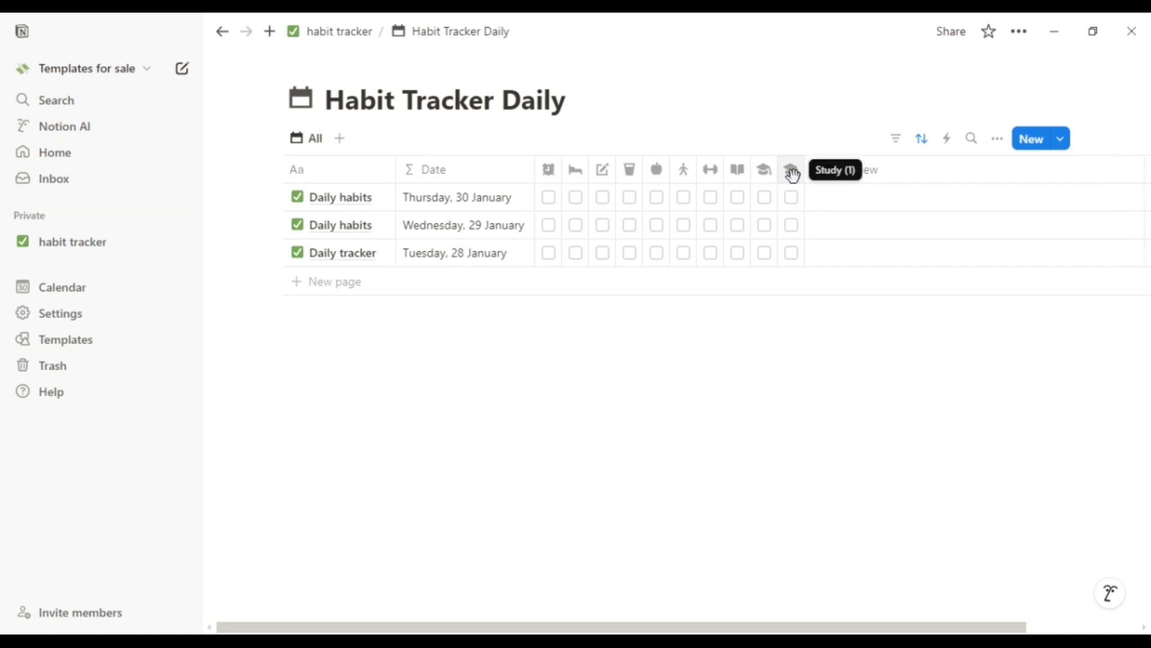
Step: Rename the duplicated Study property as Language practice and give it the translation speech-bubbles icon
{"action": "left_click", "coordinate": [792, 171]}
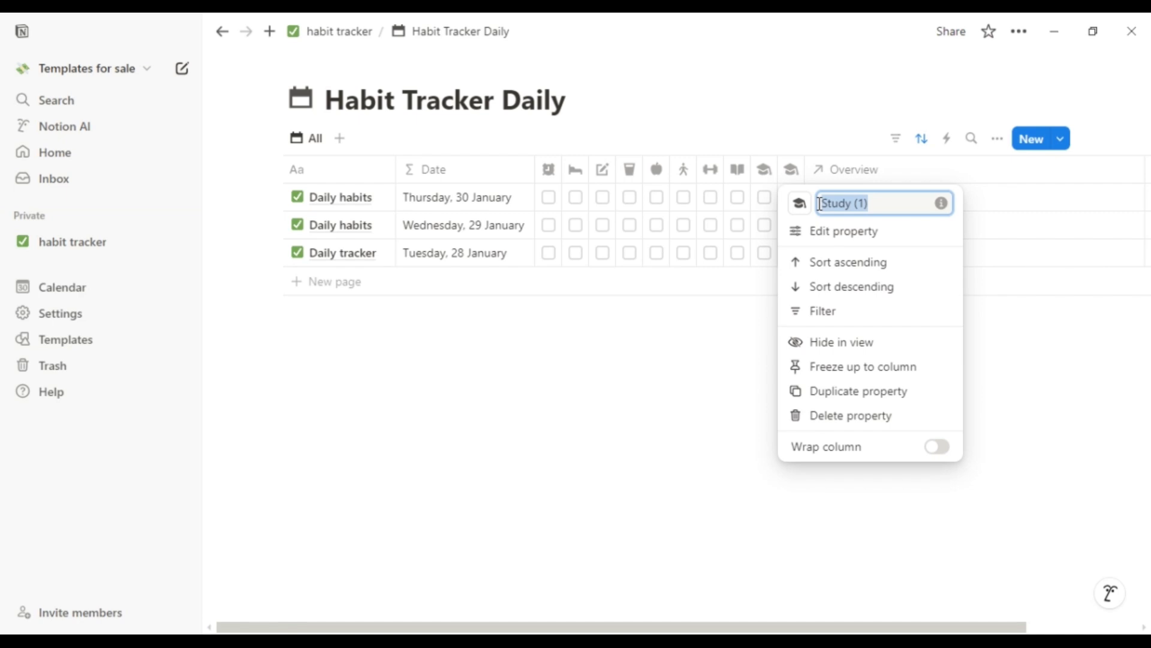
{"action": "type", "text": "Language practice"}
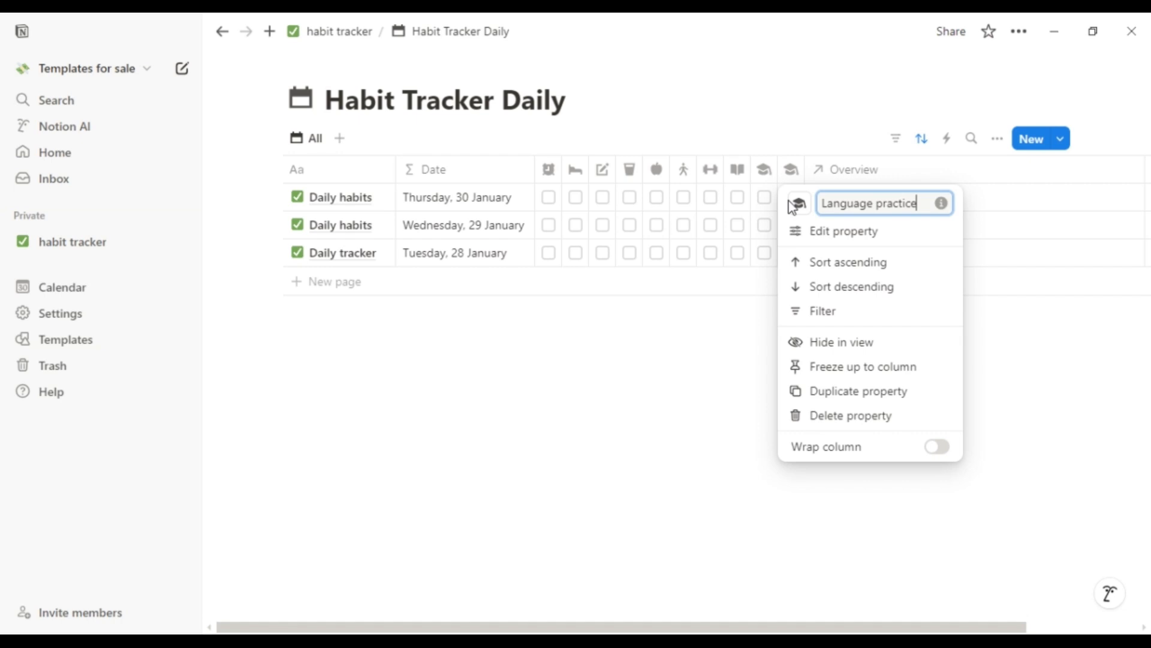
{"action": "left_click", "coordinate": [794, 206]}
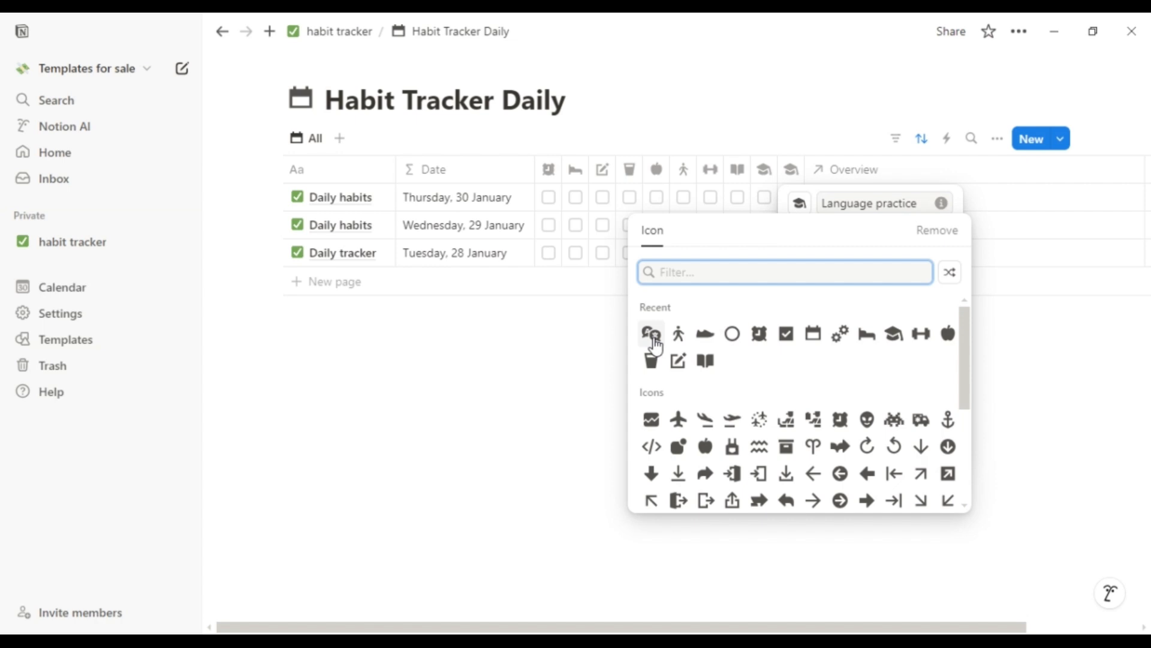
{"action": "left_click", "coordinate": [653, 334]}
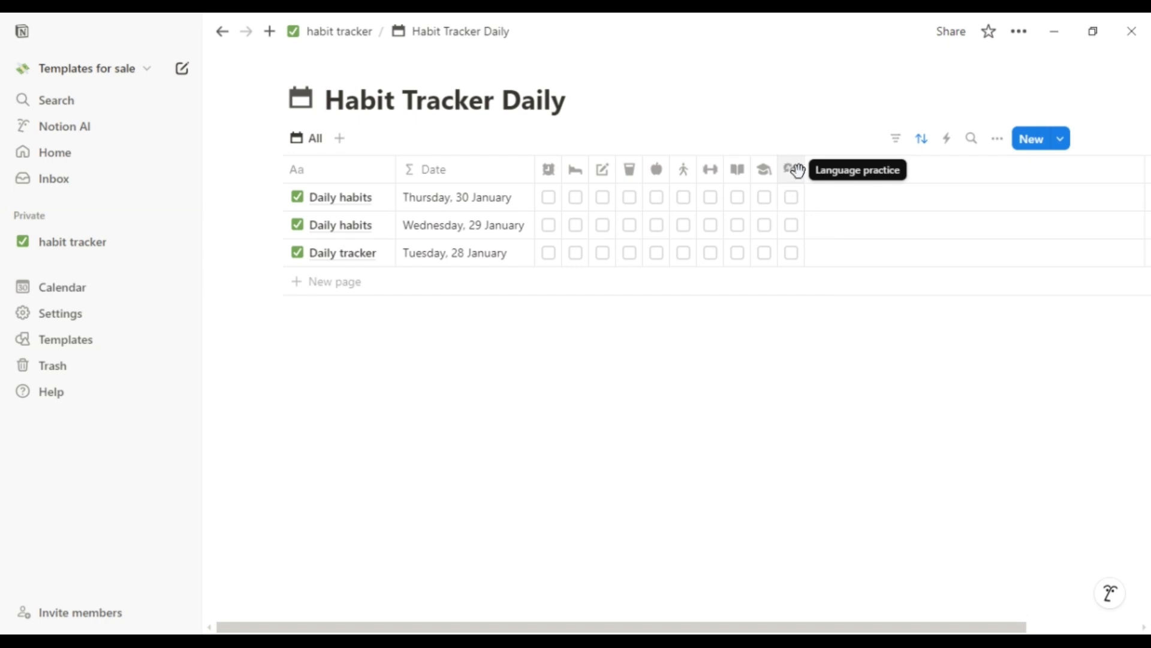
Step: Return to the habit tracker page and show the Language practice property in the This month view
{"action": "left_click", "coordinate": [367, 37]}
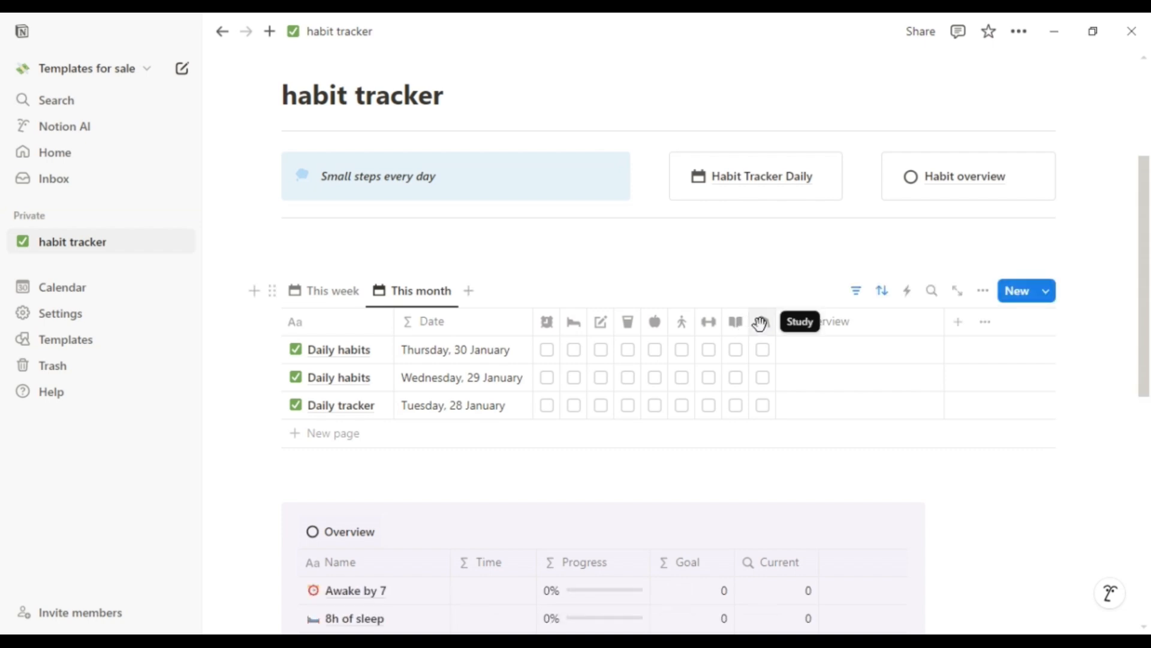
{"action": "left_click", "coordinate": [983, 291]}
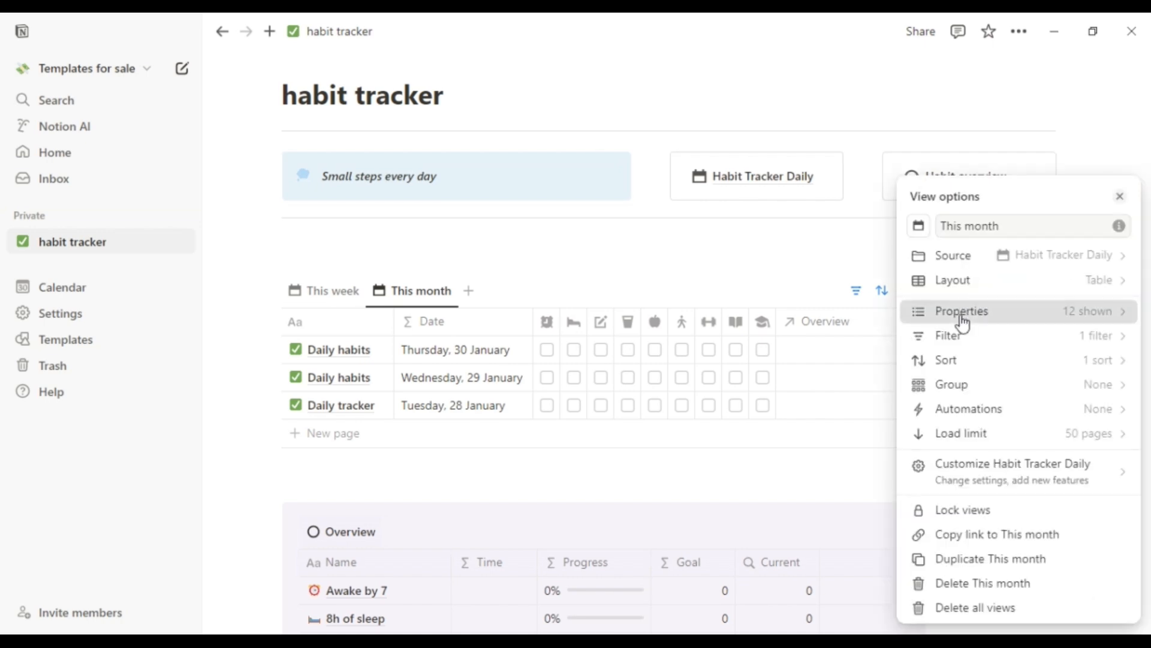
{"action": "left_click", "coordinate": [963, 322]}
{"action": "scroll", "coordinate": [984, 327], "scroll_direction": "down", "scroll_amount": 1}
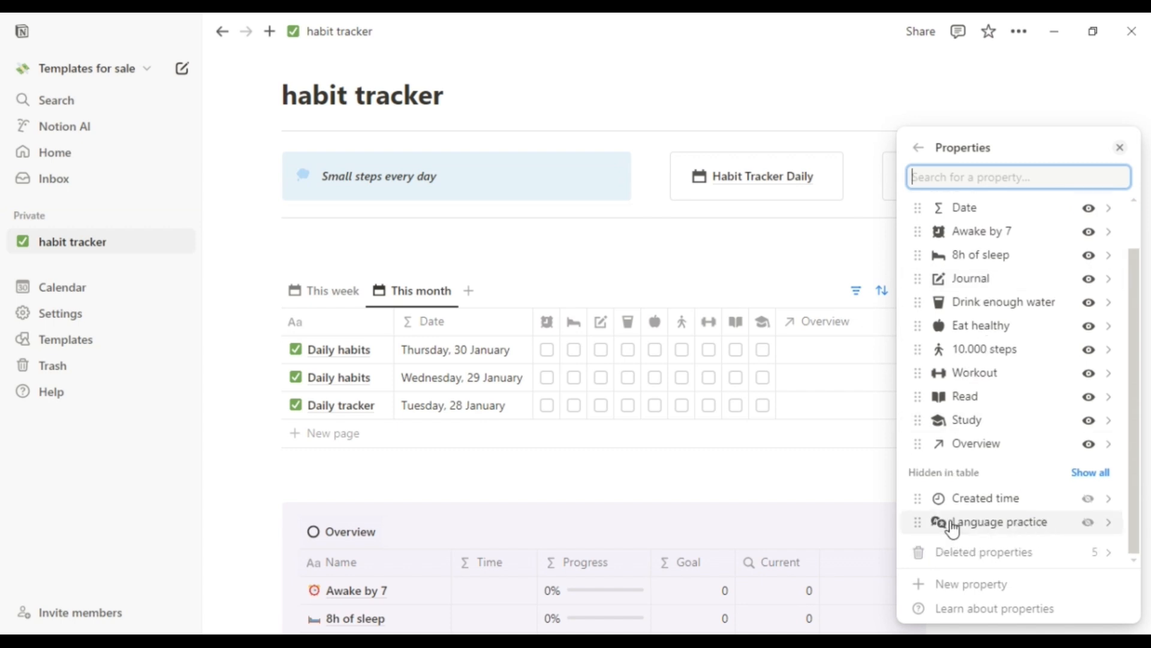
{"action": "left_click", "coordinate": [1088, 523]}
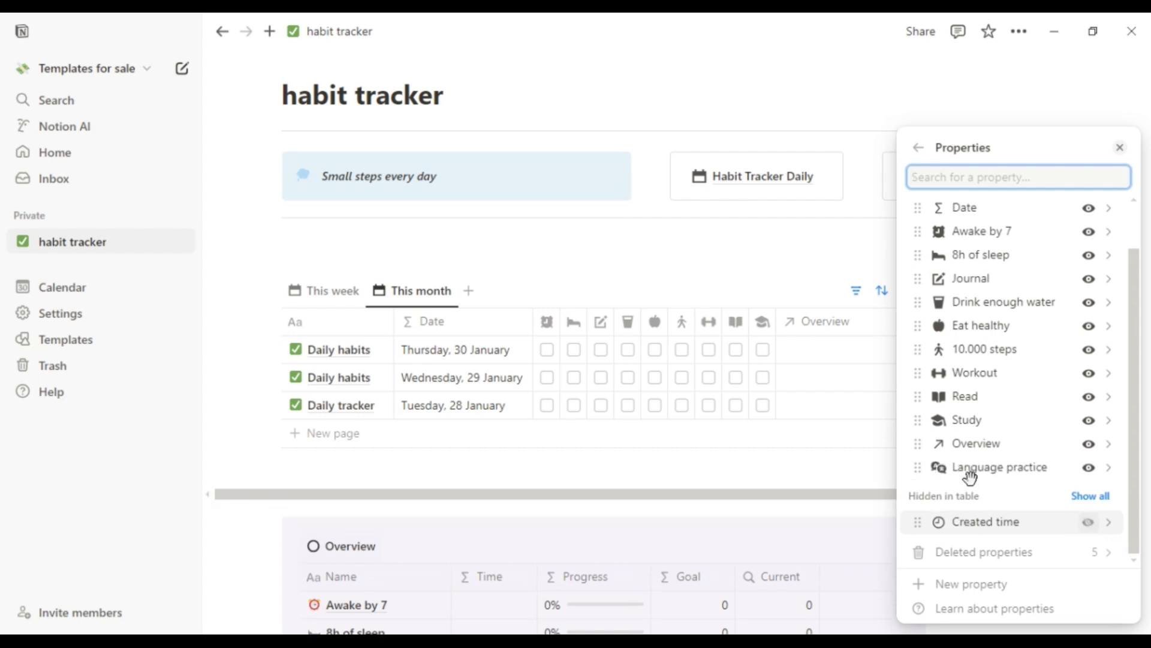
Step: Place Language practice before Overview in the This month view and narrow its column to icon width
{"action": "left_click_drag", "start_coordinate": [917, 467], "coordinate": [918, 438]}
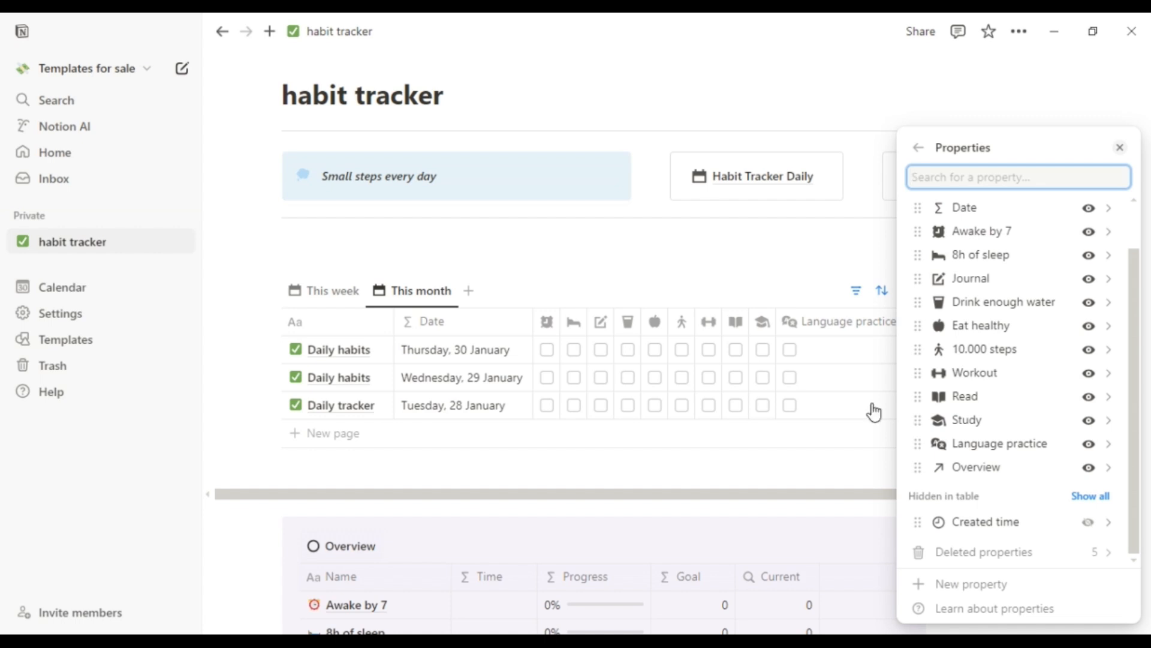
{"action": "key", "text": "Escape"}
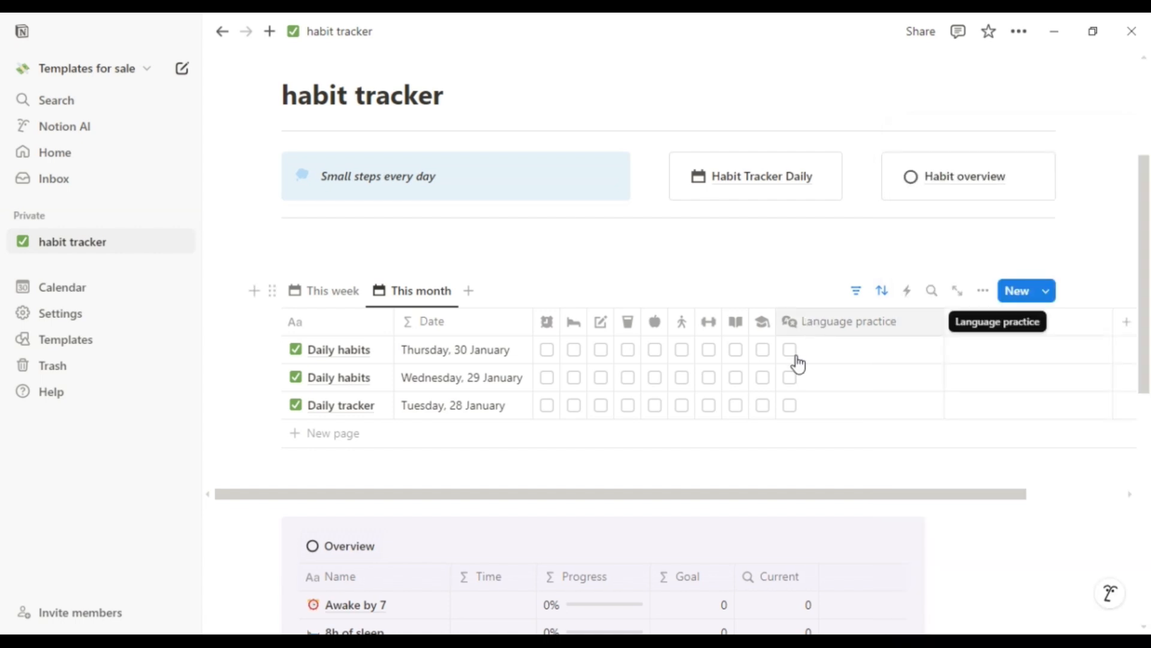
{"action": "left_click_drag", "start_coordinate": [945, 321], "coordinate": [941, 321]}
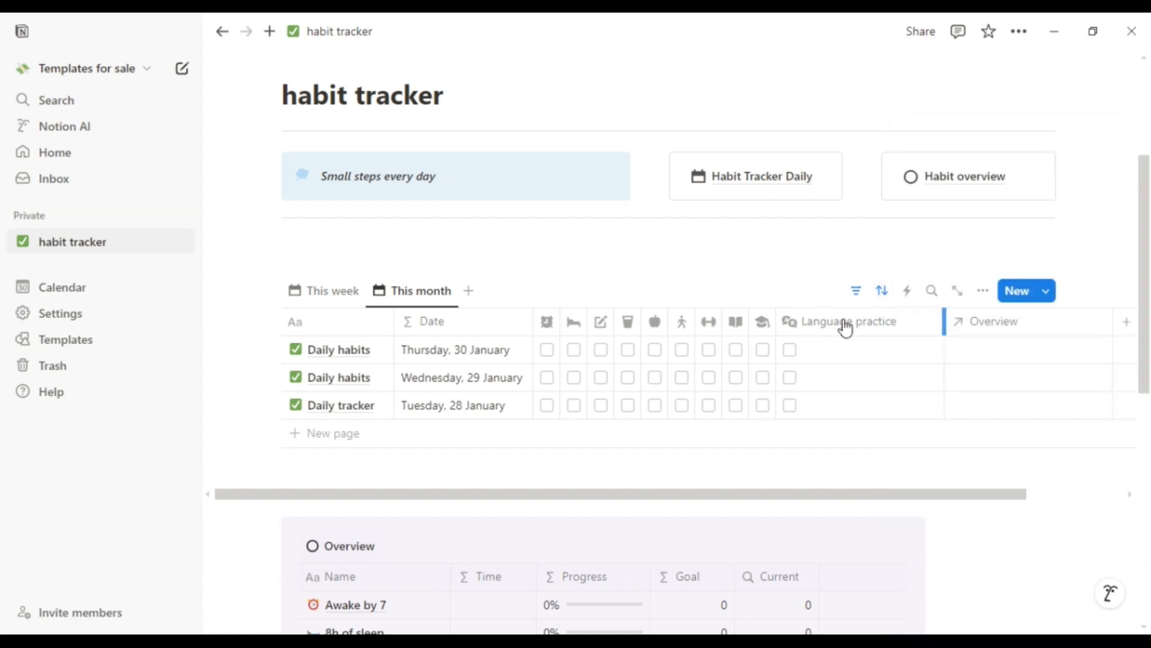
{"action": "left_click_drag", "start_coordinate": [814, 326], "coordinate": [802, 319]}
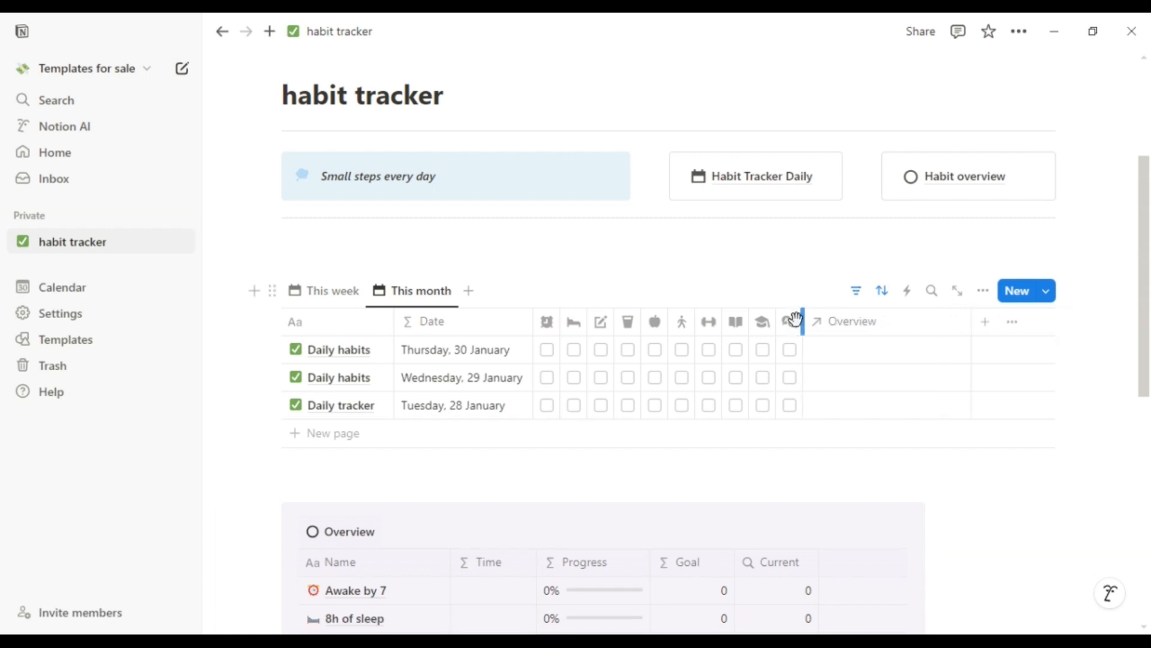
Step: In the This week view, show Language practice before Overview and narrow its column to icon width
{"action": "left_click", "coordinate": [324, 290]}
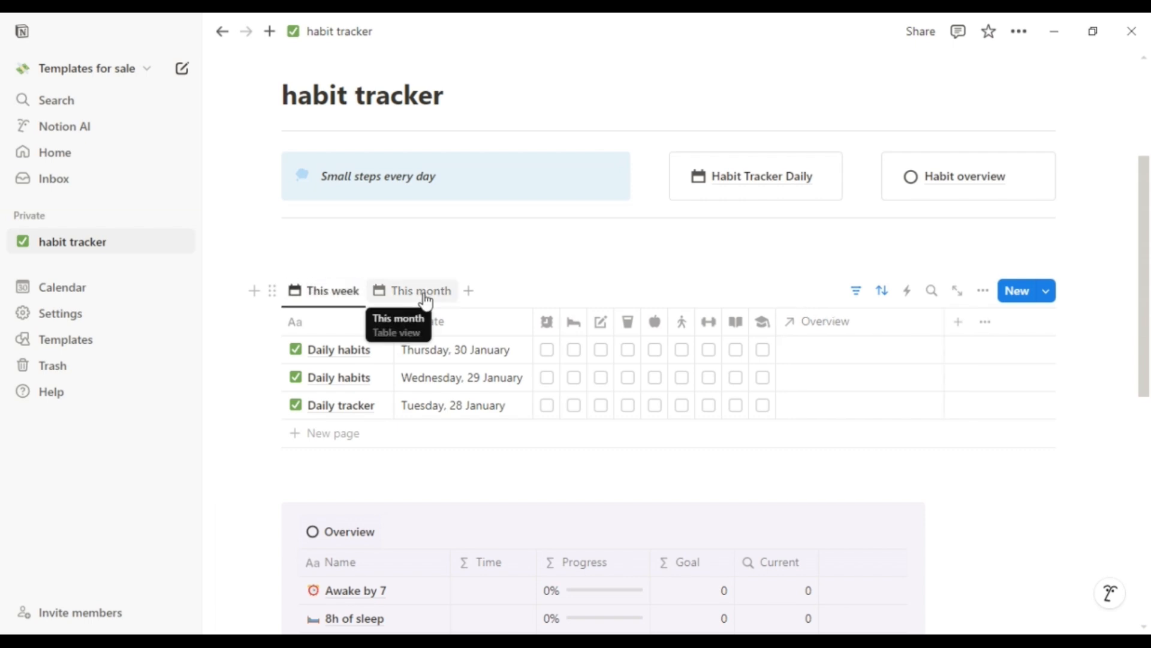
{"action": "left_click", "coordinate": [985, 293]}
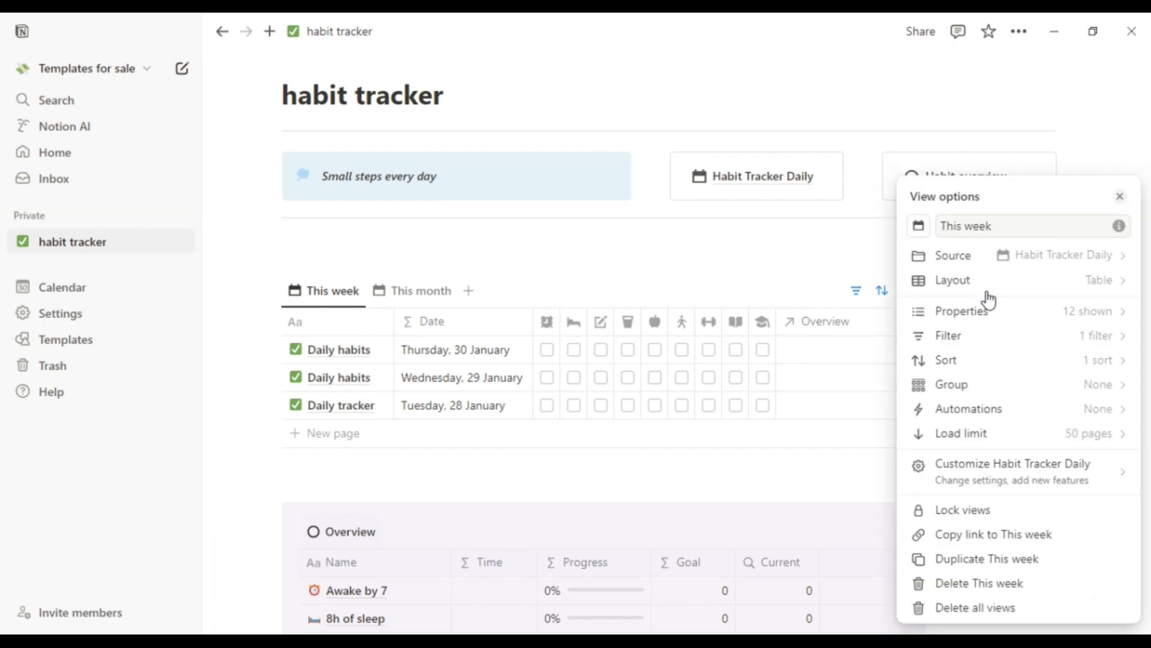
{"action": "left_click", "coordinate": [990, 313]}
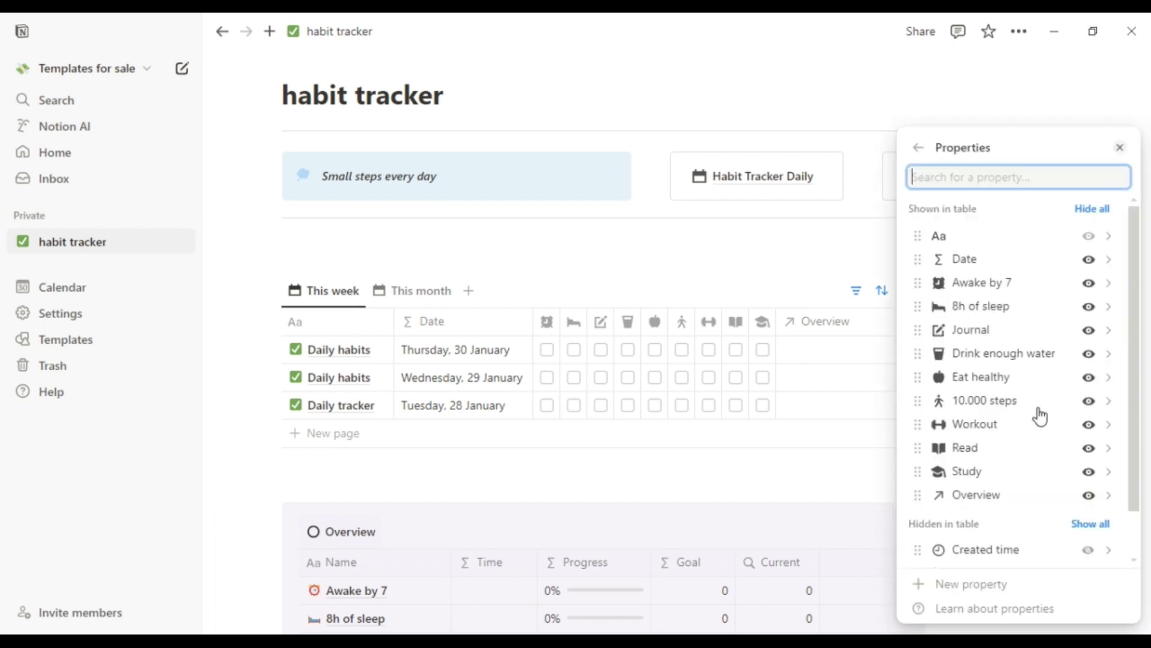
{"action": "scroll", "coordinate": [1056, 512], "scroll_direction": "down", "scroll_amount": 2}
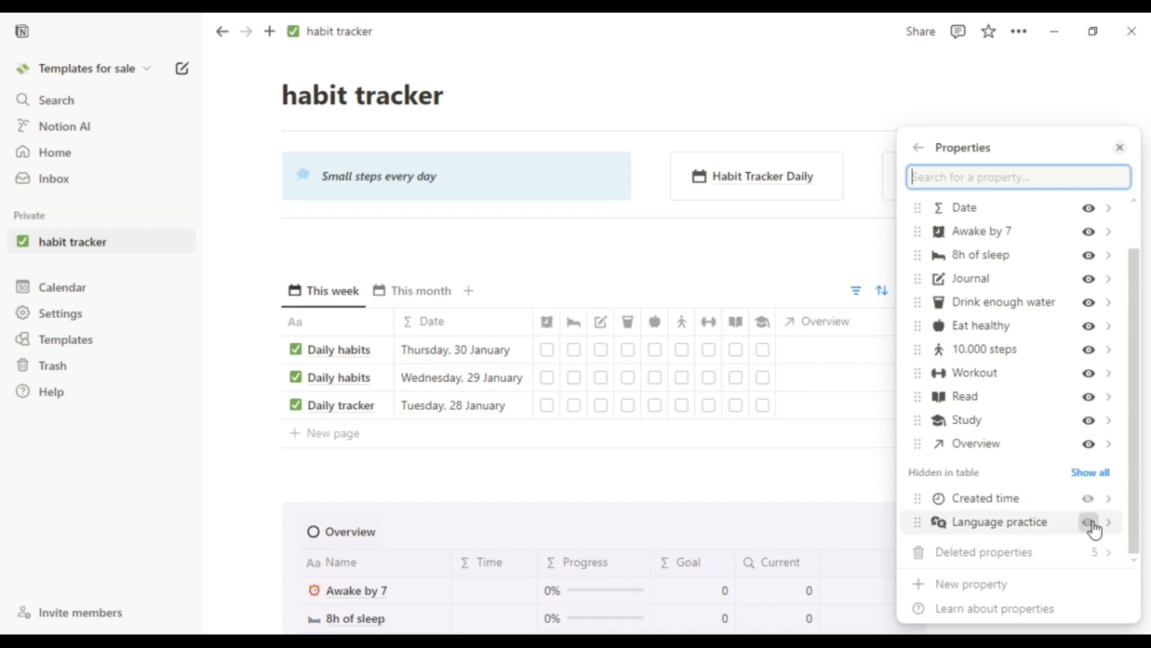
{"action": "left_click", "coordinate": [1094, 528]}
{"action": "left_click_drag", "start_coordinate": [920, 470], "coordinate": [919, 433]}
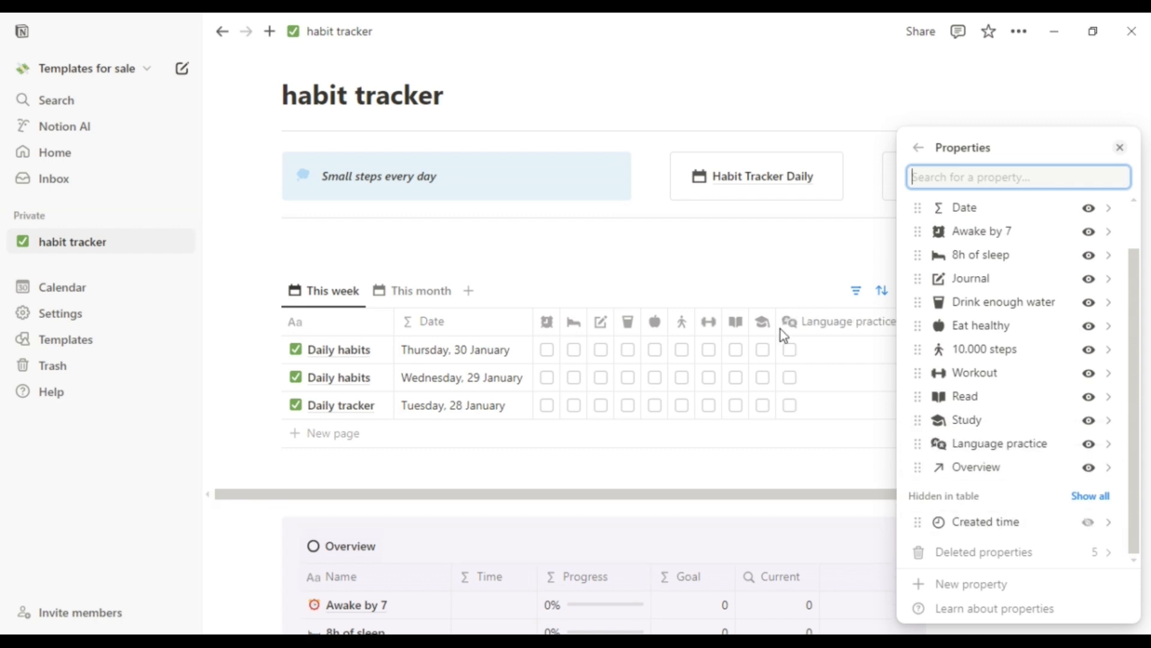
{"action": "key", "text": "Escape"}
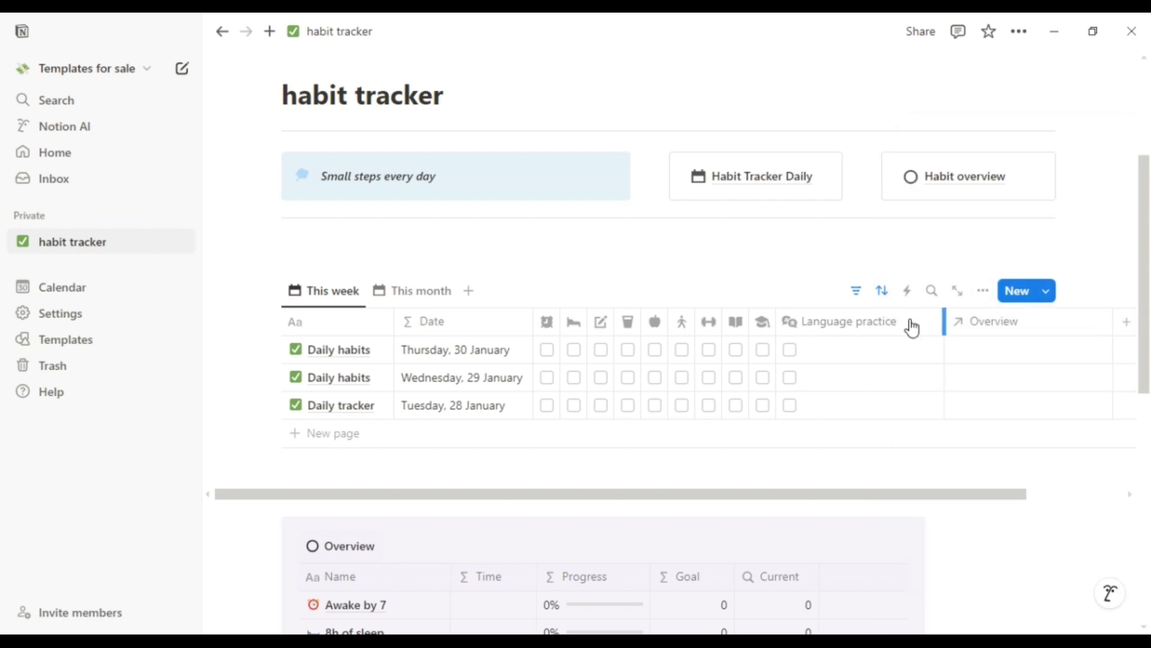
{"action": "left_click_drag", "start_coordinate": [944, 322], "coordinate": [802, 322]}
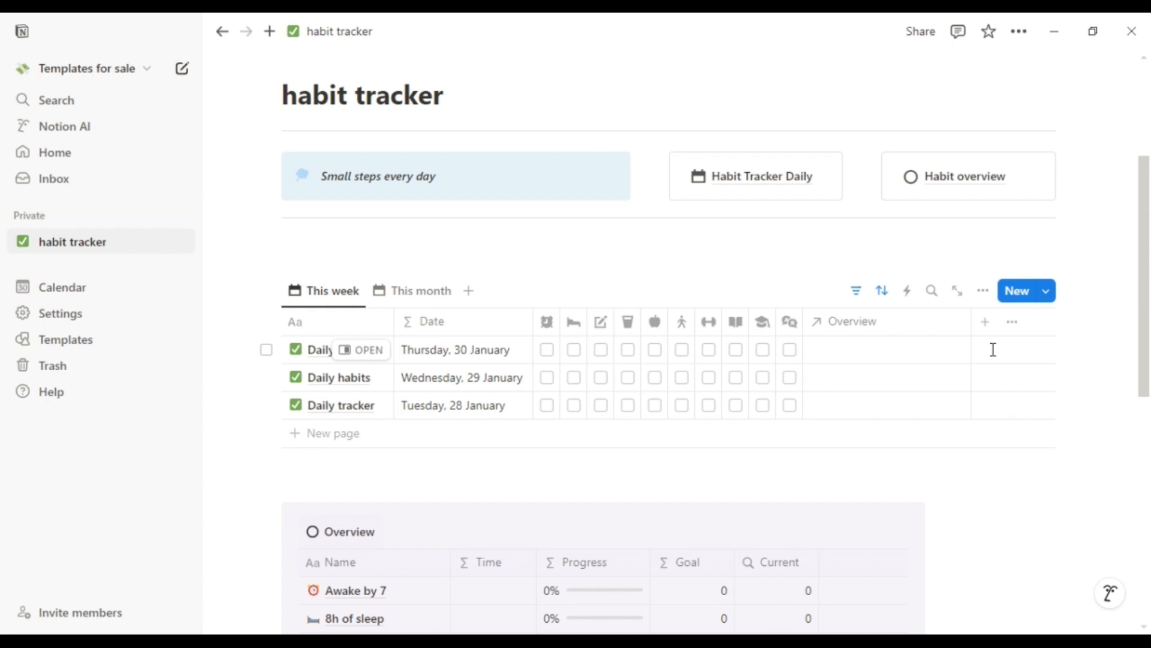
Step: Open the Habit overview database and duplicate the Study habit, giving the copy a blue speech-bubble icon
{"action": "scroll", "coordinate": [993, 349], "scroll_direction": "up", "scroll_amount": 4}
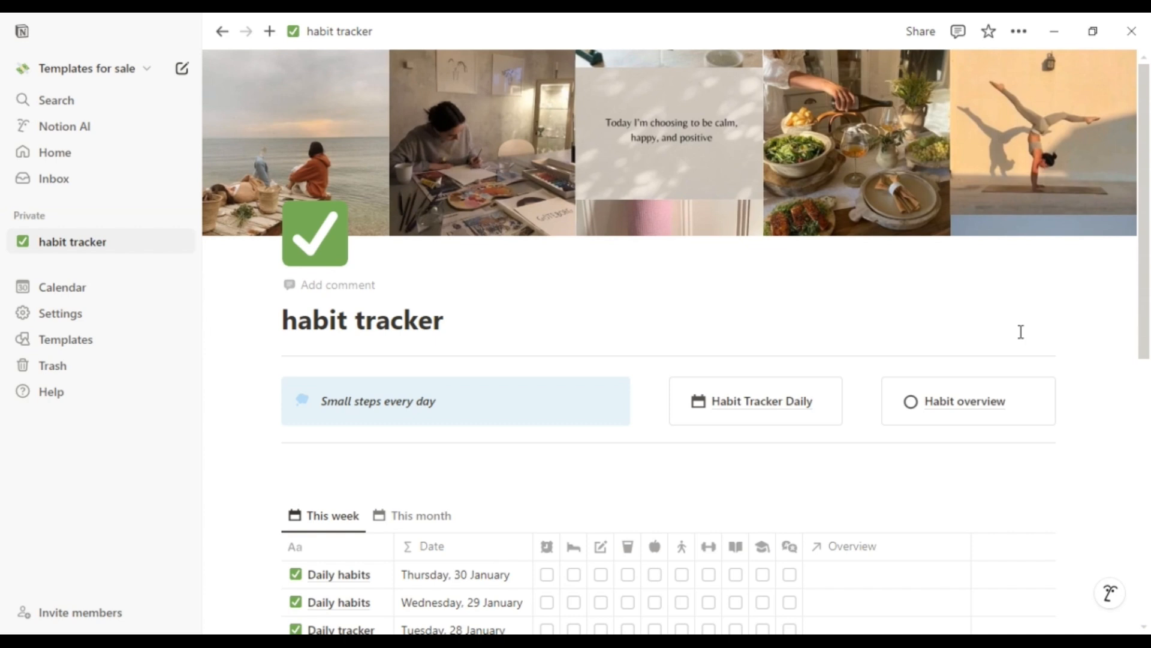
{"action": "left_click", "coordinate": [958, 412]}
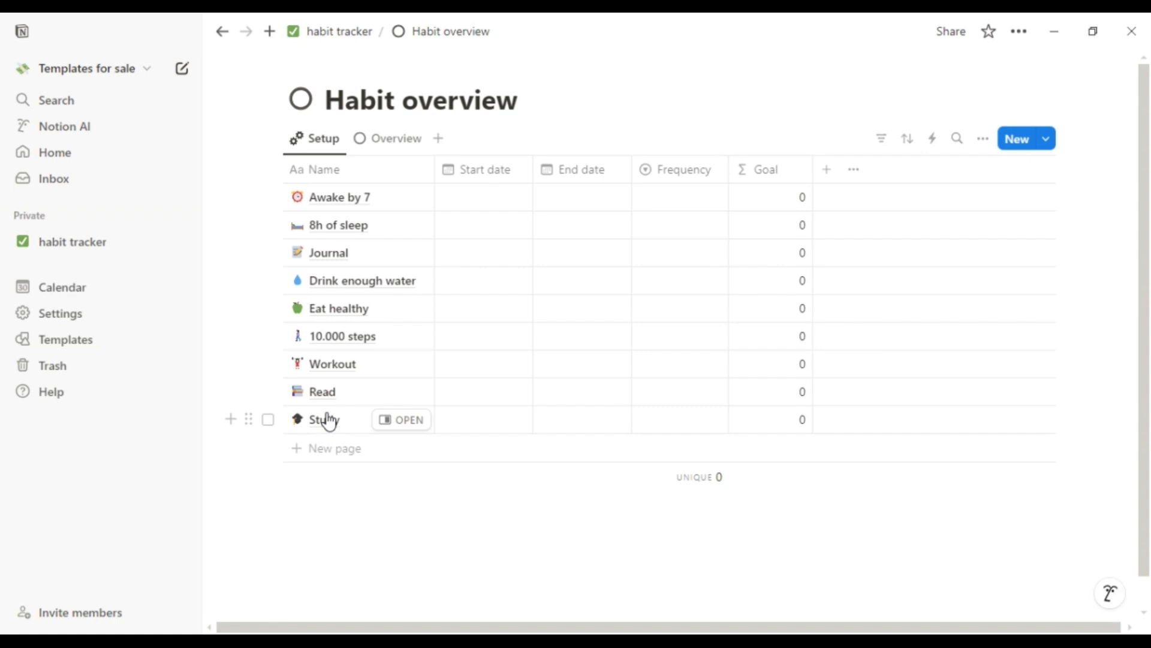
{"action": "left_click", "coordinate": [250, 419]}
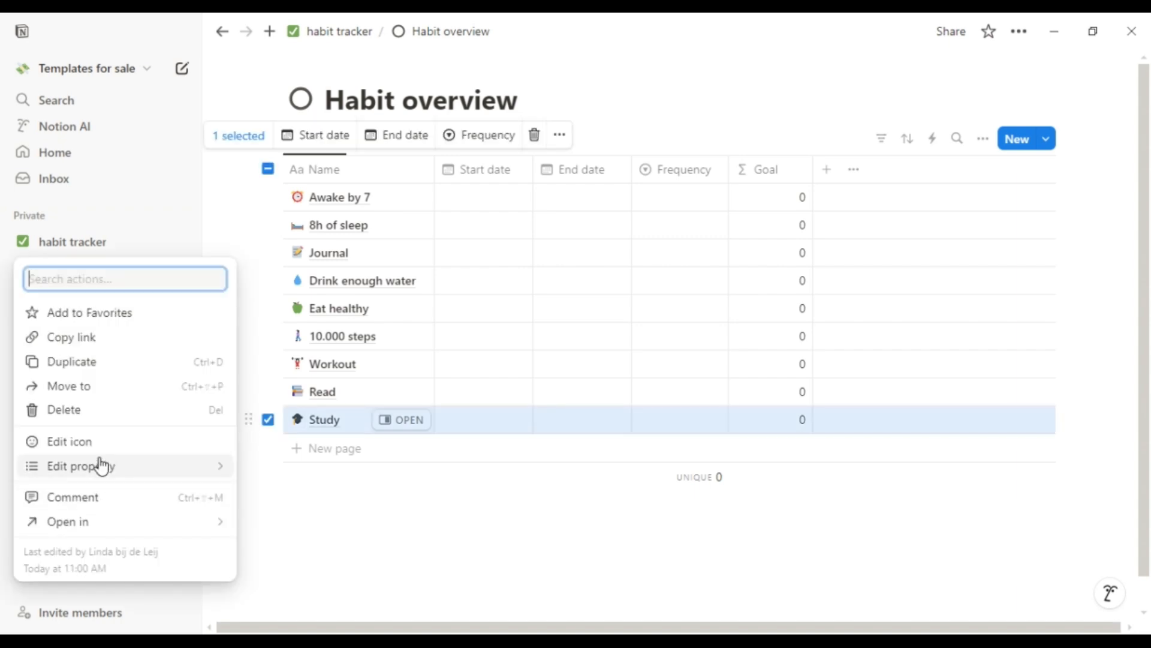
{"action": "left_click", "coordinate": [90, 364]}
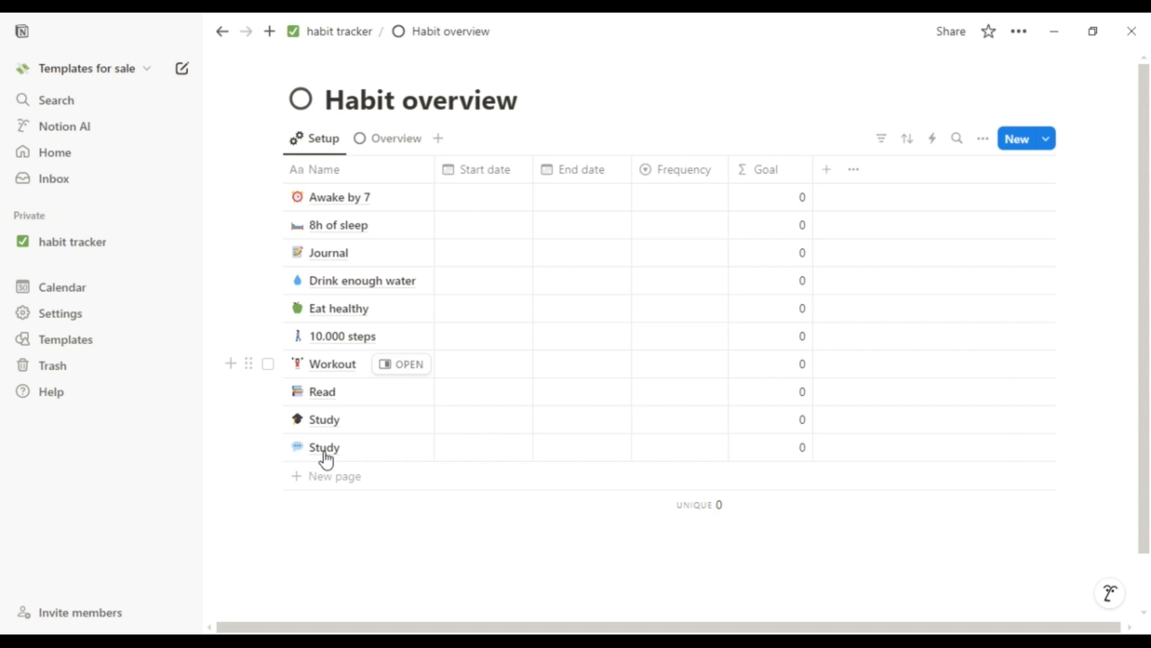
Step: Rename the duplicated Study habit in the Setup view as Language practice
{"action": "left_click", "coordinate": [325, 460]}
{"action": "type", "text": "L"}
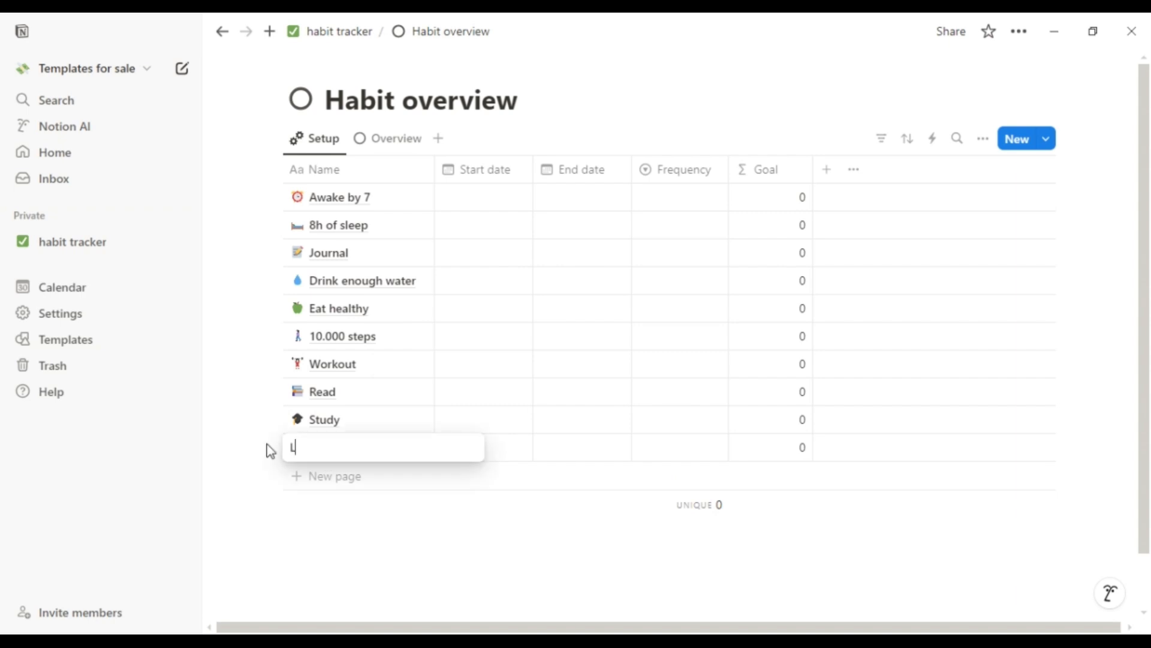
{"action": "type", "text": "anguage practice"}
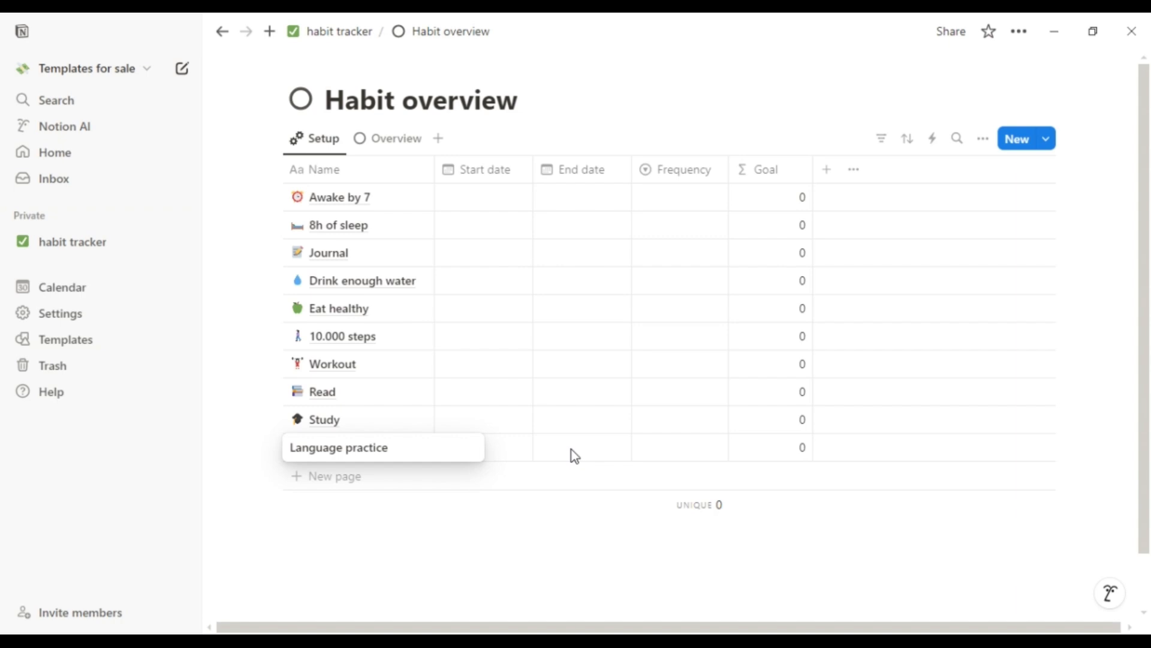
{"action": "key", "text": "Return"}
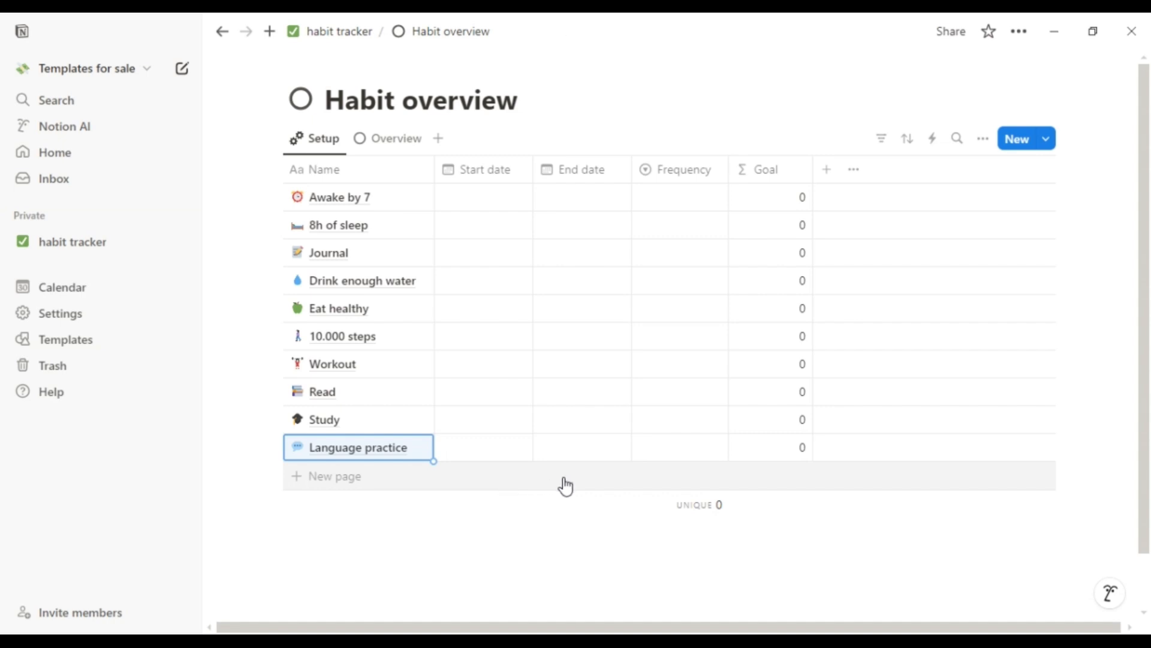
Step: Set the Awake by 7 habit's frequency to 1x a week and its start date to 01/01/2025
{"action": "left_click", "coordinate": [656, 203]}
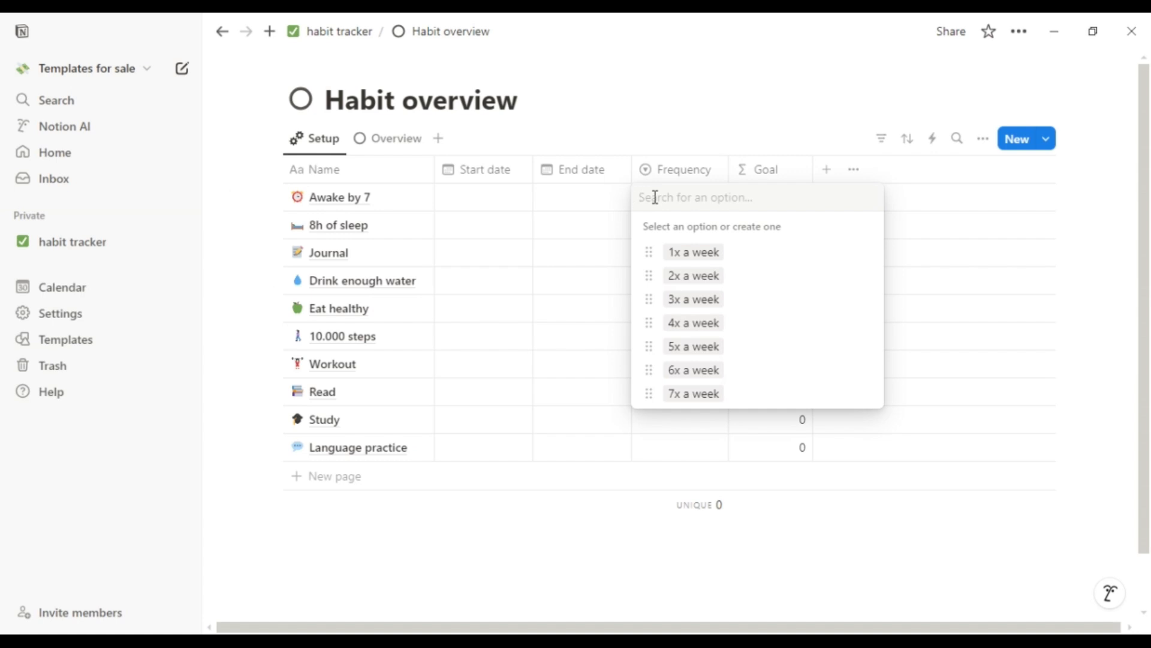
{"action": "left_click", "coordinate": [745, 252]}
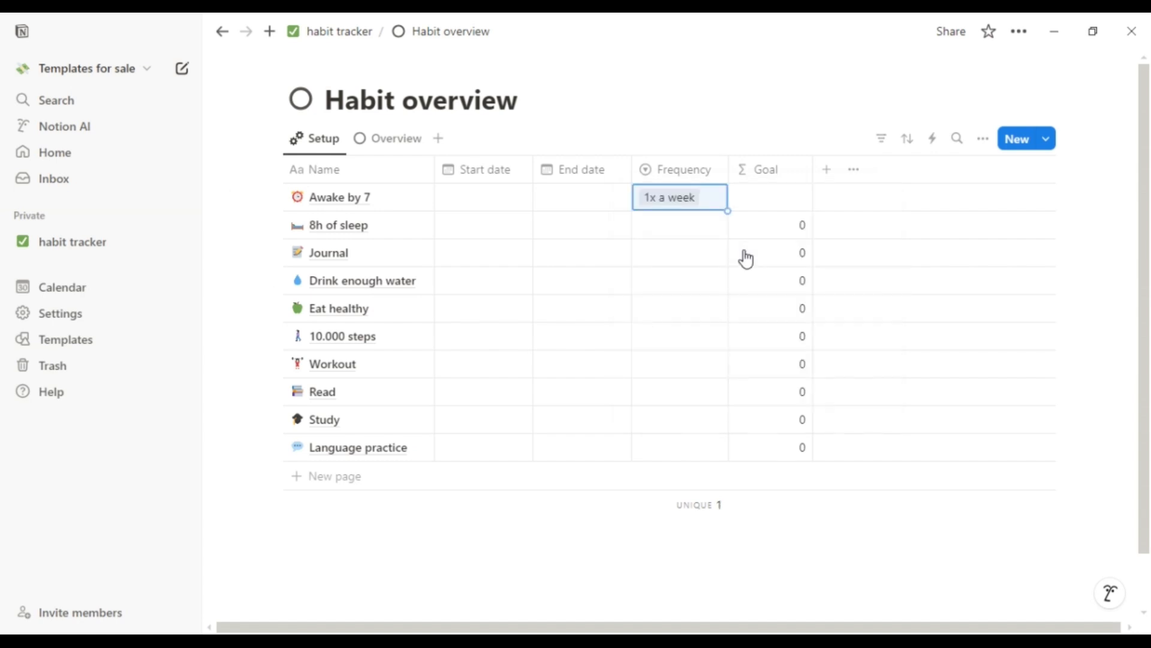
{"action": "left_click", "coordinate": [491, 206]}
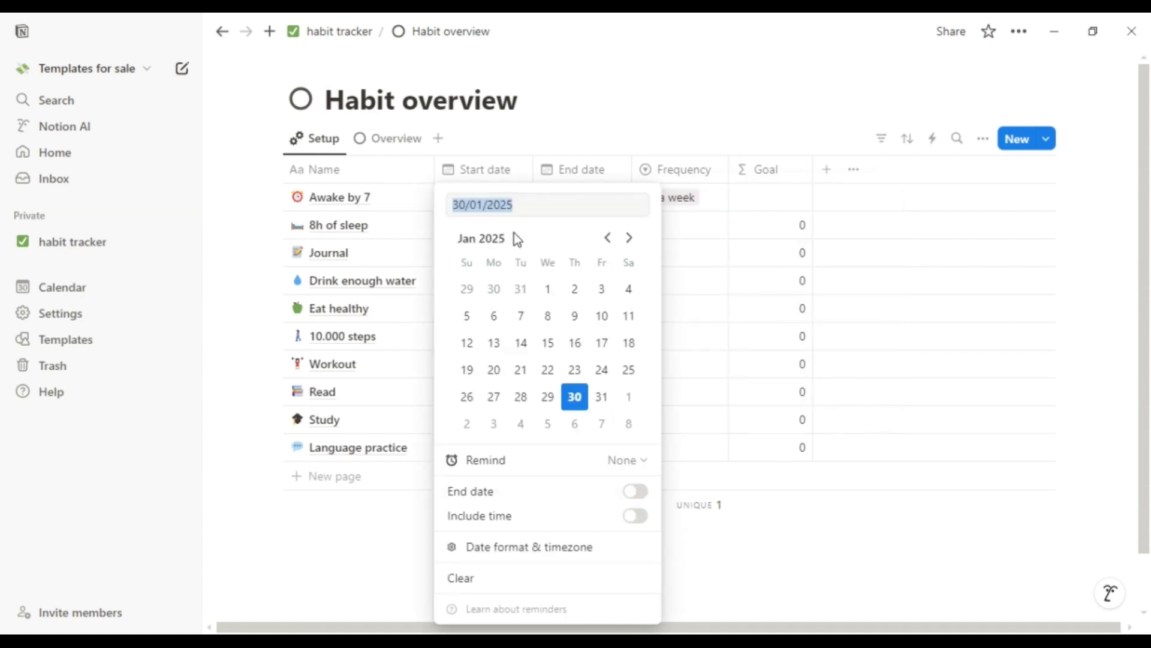
{"action": "left_click", "coordinate": [548, 289]}
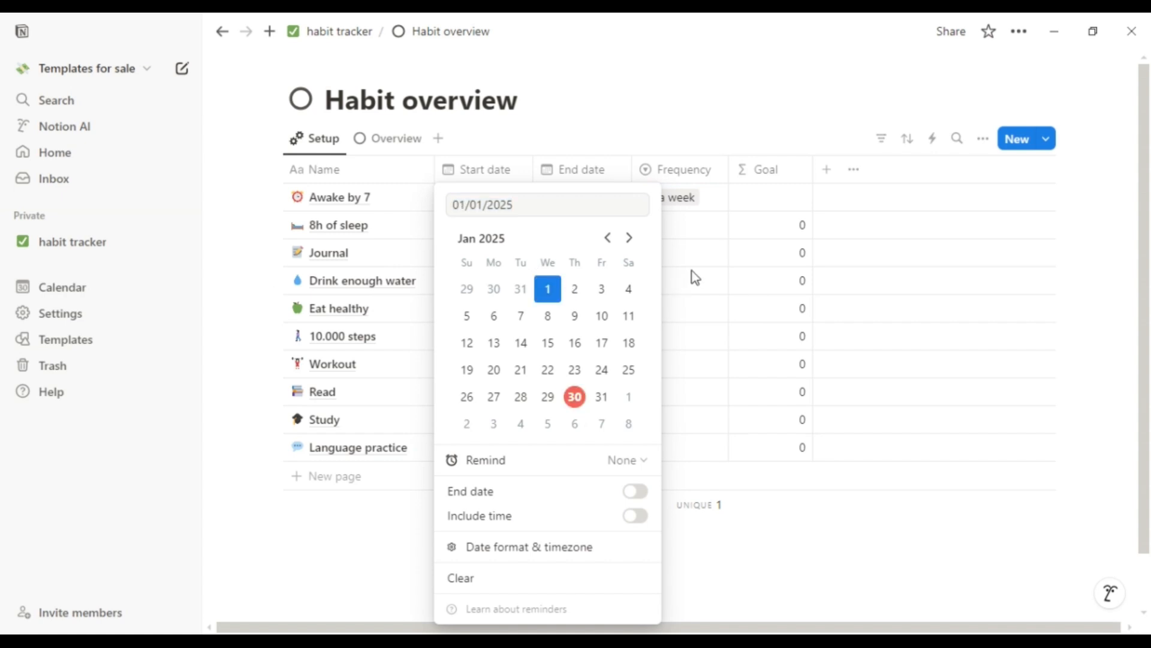
{"action": "left_click", "coordinate": [692, 271]}
Step: Set the end date of the Awake by 7 habit to 31/12/2025
{"action": "left_click", "coordinate": [578, 203]}
{"action": "left_click", "coordinate": [565, 204]}
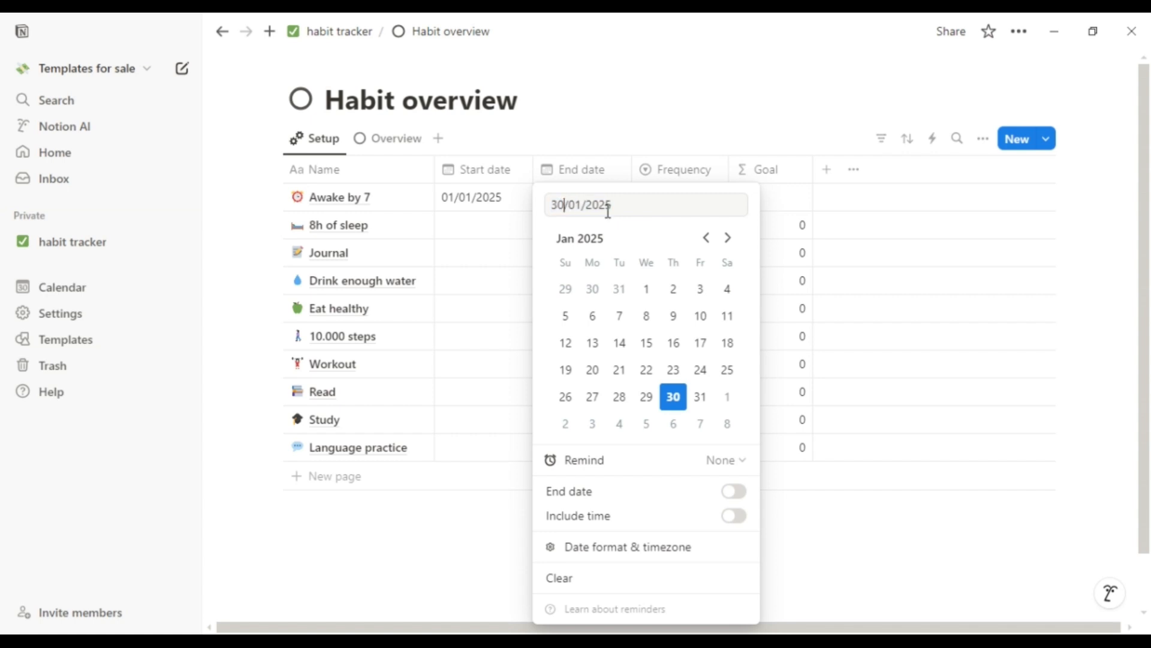
{"action": "key", "text": "BackSpace"}
{"action": "type", "text": "1"}
{"action": "left_click", "coordinate": [588, 205]}
{"action": "key", "text": "BackSpace"}
{"action": "key", "text": "BackSpace"}
{"action": "type", "text": "12"}
{"action": "left_click", "coordinate": [849, 197]}
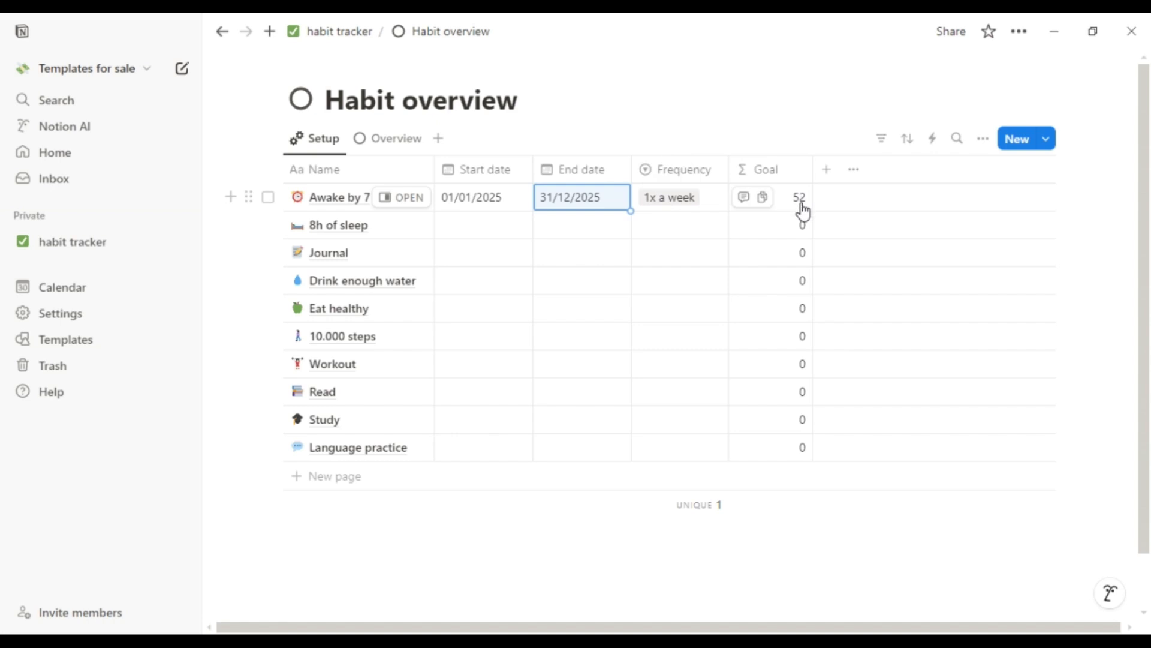
Step: Switch the Awake by 7 habit's frequency to 2x a week and back to 1x a week
{"action": "left_click", "coordinate": [653, 205]}
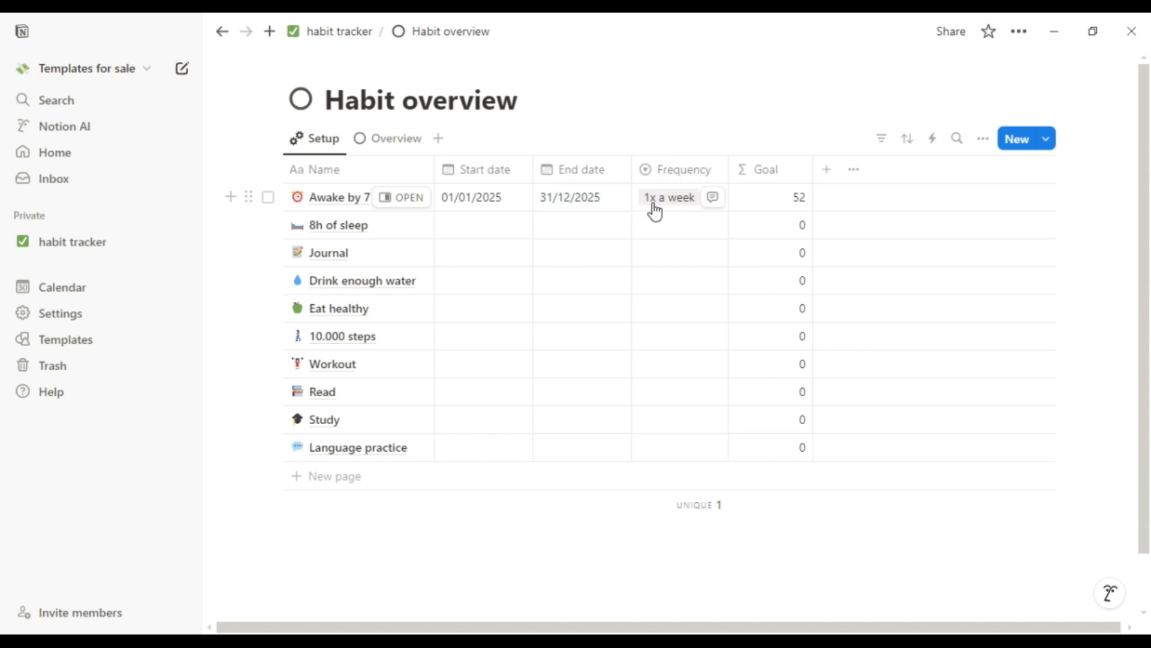
{"action": "left_click", "coordinate": [654, 210]}
{"action": "left_click", "coordinate": [688, 275]}
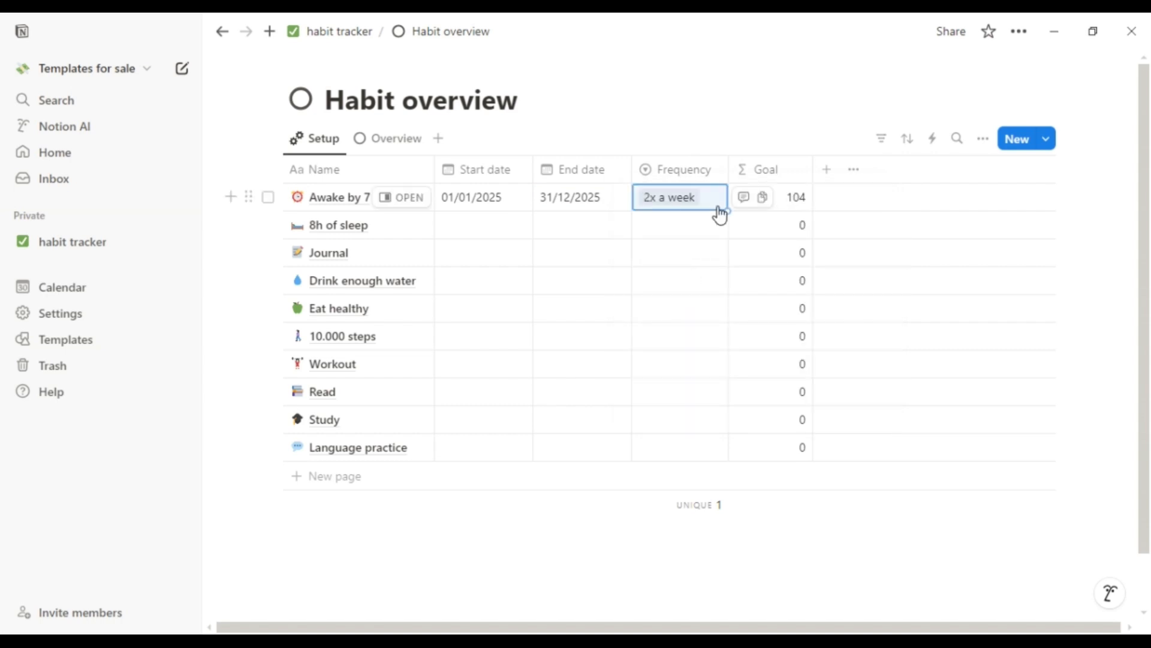
{"action": "left_click", "coordinate": [694, 208]}
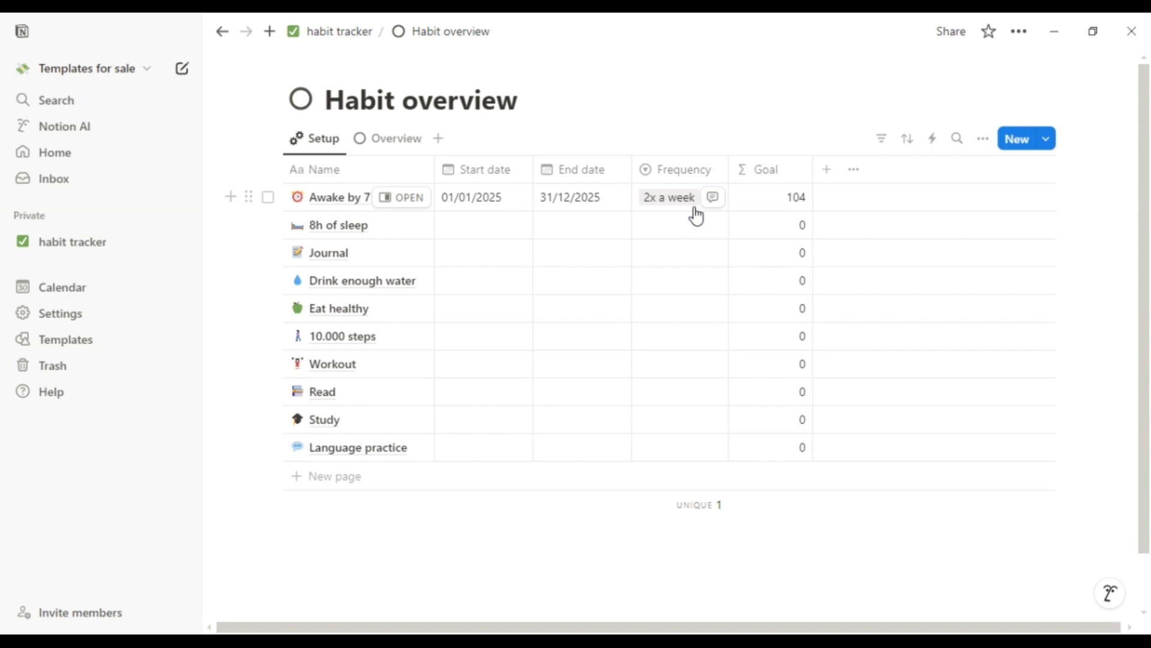
Step: Change the start date of the Awake by 7 habit to 15/01/2025
{"action": "left_click", "coordinate": [442, 210]}
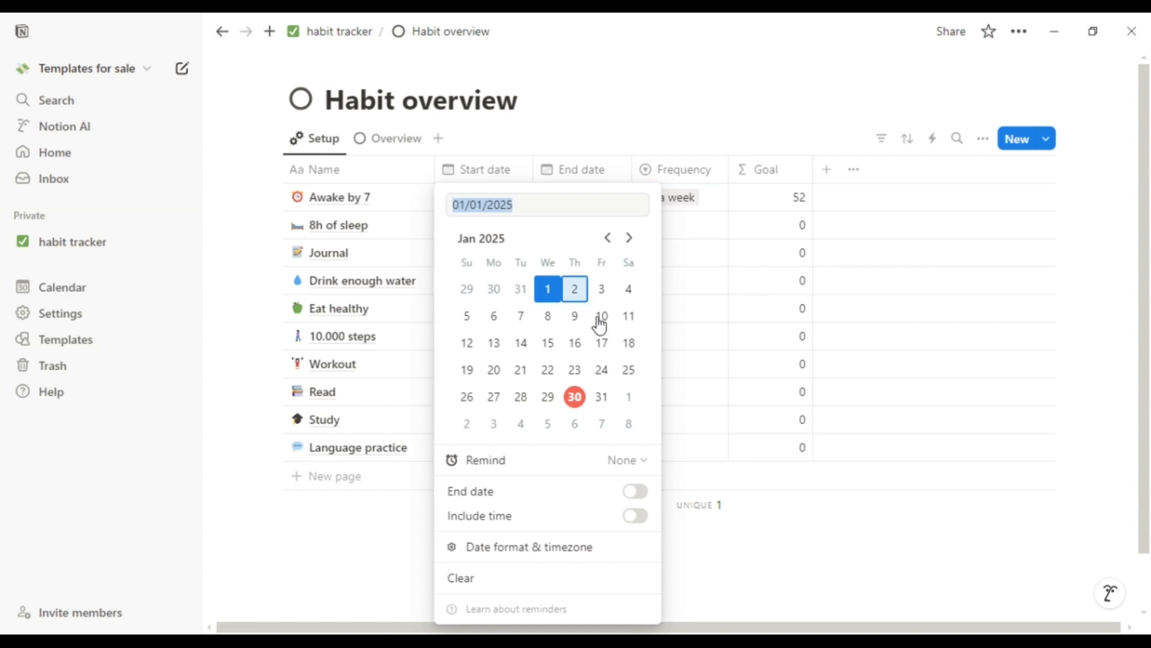
{"action": "left_click", "coordinate": [548, 342]}
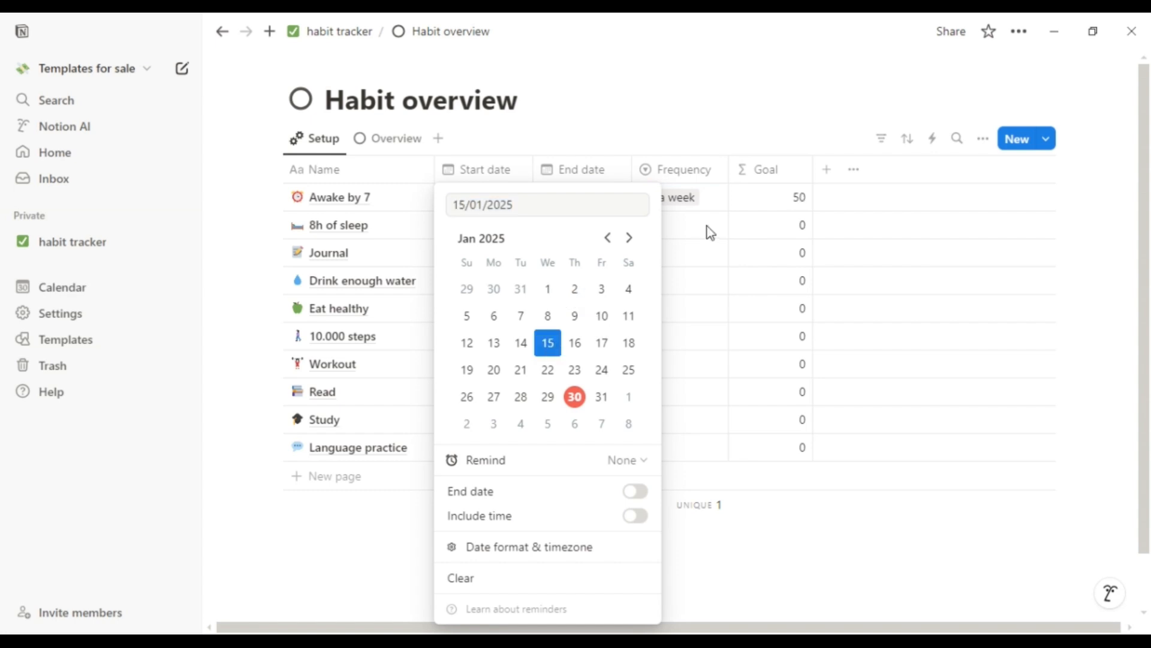
{"action": "key", "text": "Escape"}
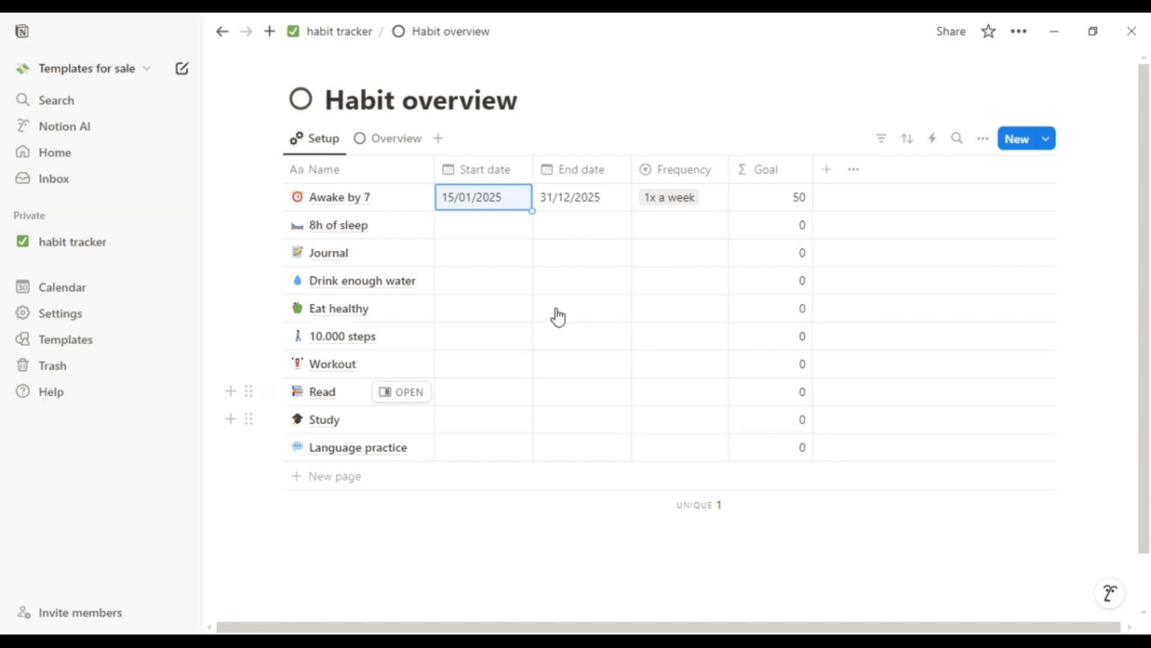
Step: Give the Study habit a start date of 01/01/2025 and an end date of 14/05/2025
{"action": "left_click", "coordinate": [475, 432]}
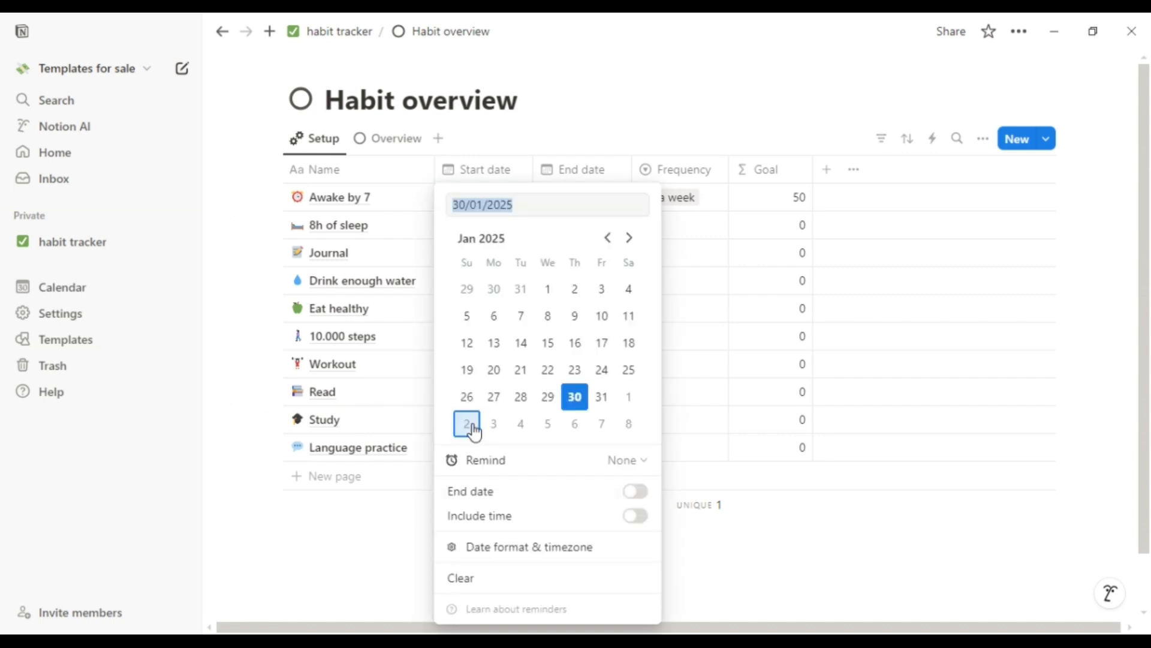
{"action": "left_click", "coordinate": [547, 288]}
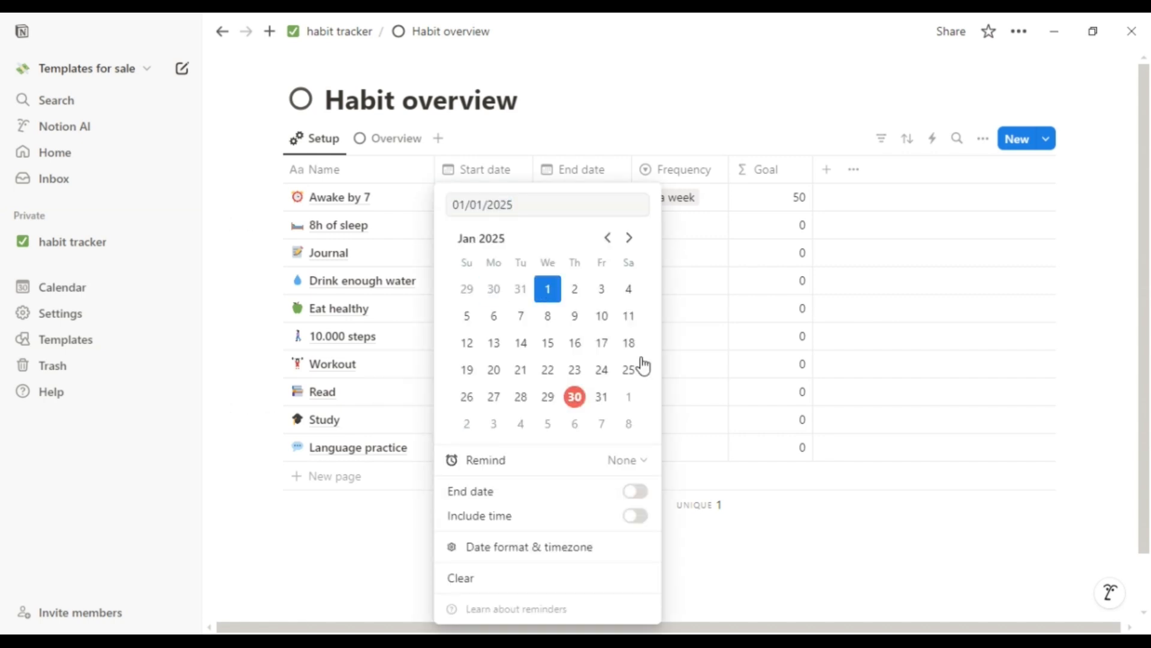
{"action": "left_click", "coordinate": [696, 412]}
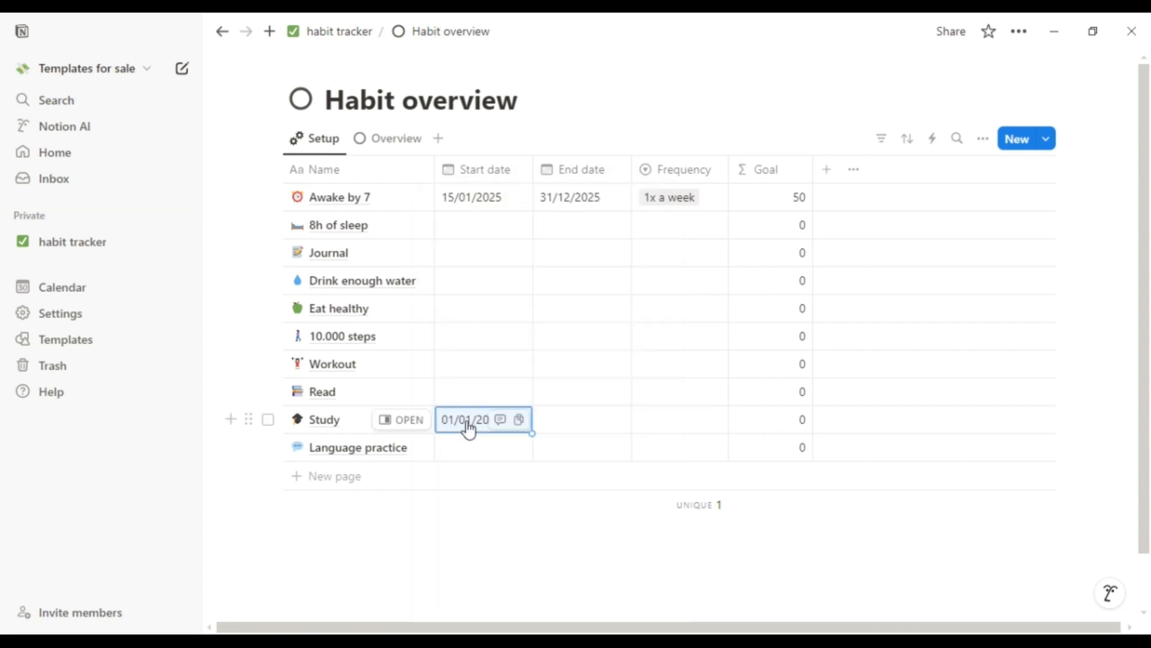
{"action": "left_click", "coordinate": [574, 429]}
{"action": "left_click", "coordinate": [727, 237]}
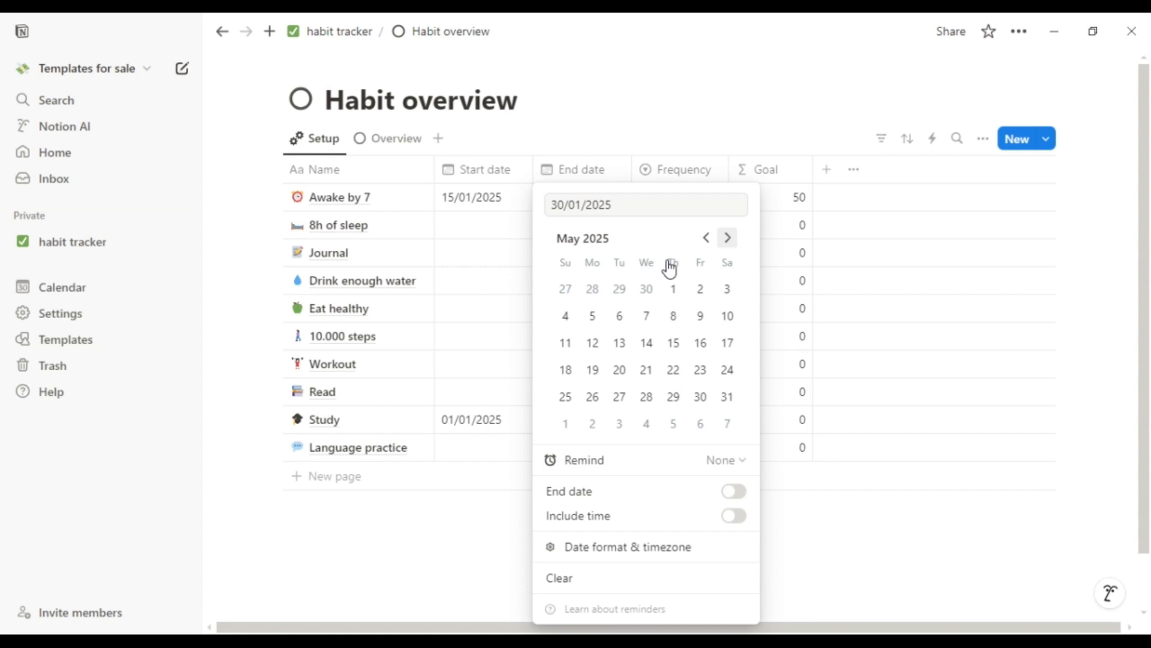
{"action": "left_click", "coordinate": [646, 345]}
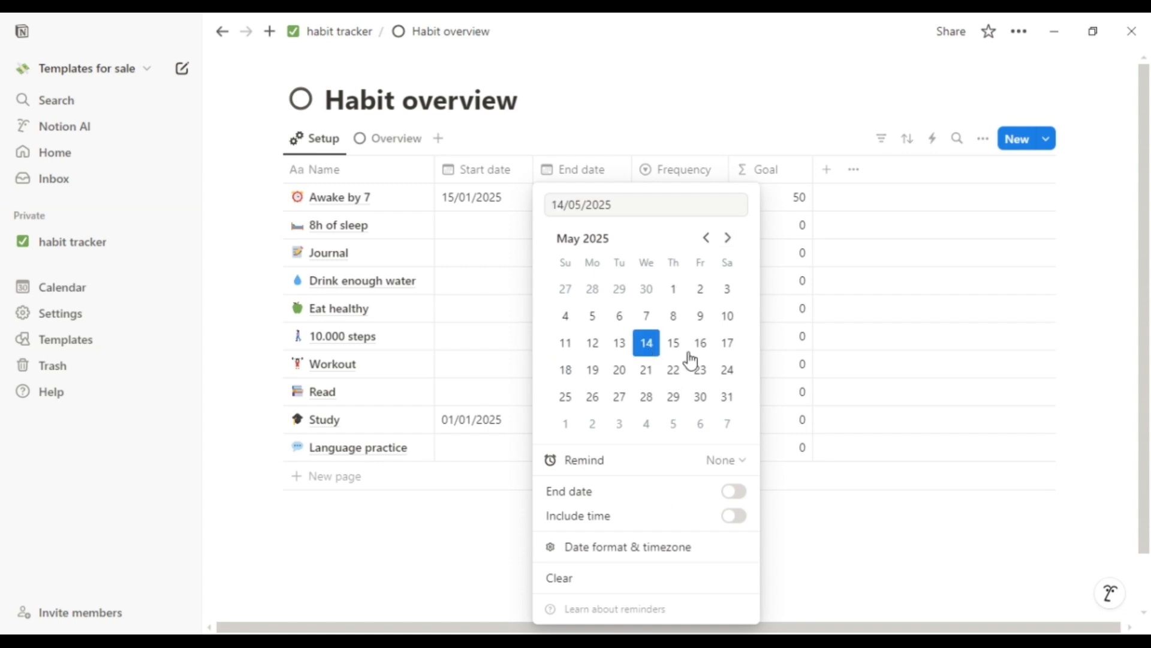
Step: Set the Study habit's frequency to 3x a week
{"action": "left_click", "coordinate": [773, 381]}
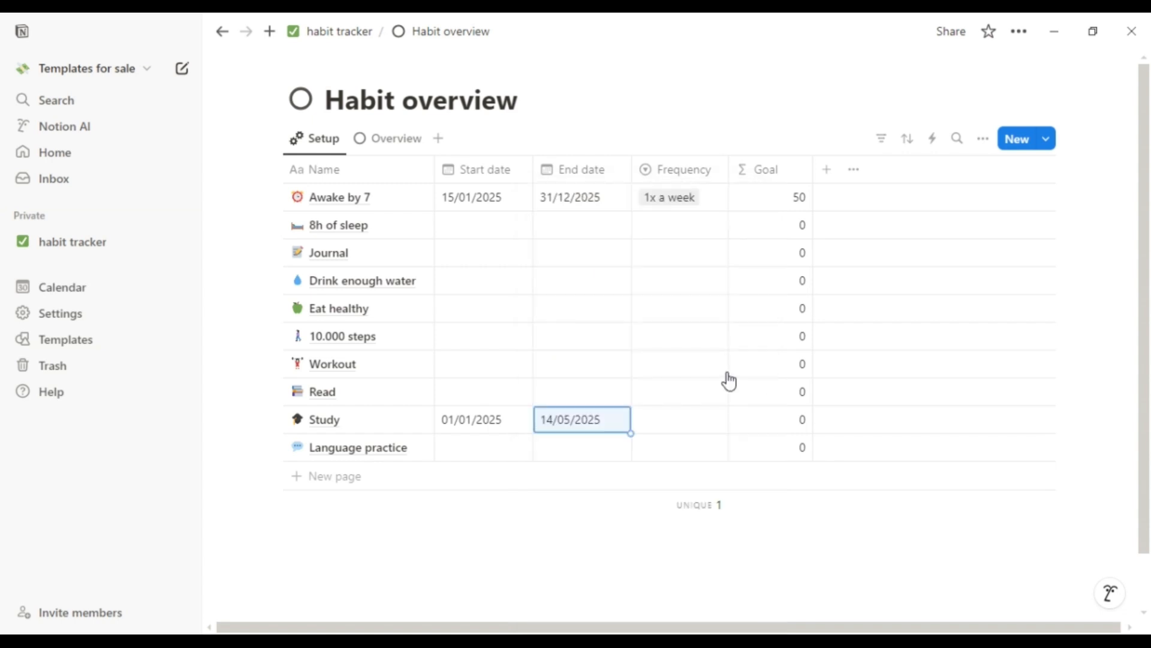
{"action": "left_click", "coordinate": [664, 429]}
{"action": "left_click", "coordinate": [692, 301]}
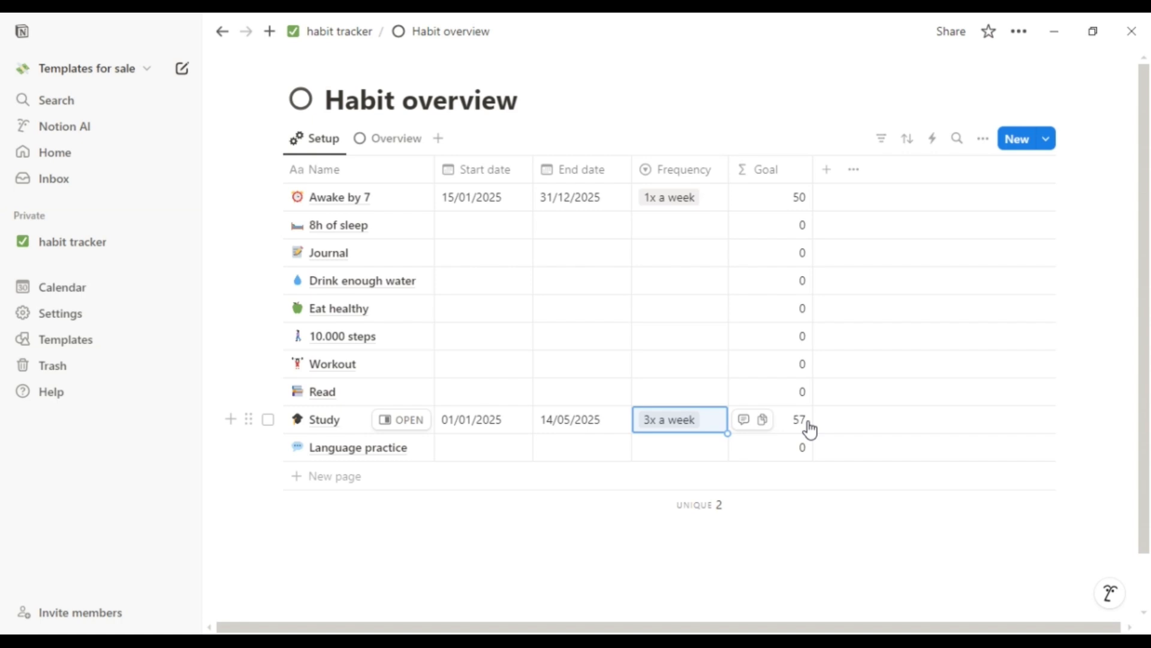
Step: Change the start date of the Awake by 7 habit to 01/01/2025
{"action": "left_click", "coordinate": [469, 204]}
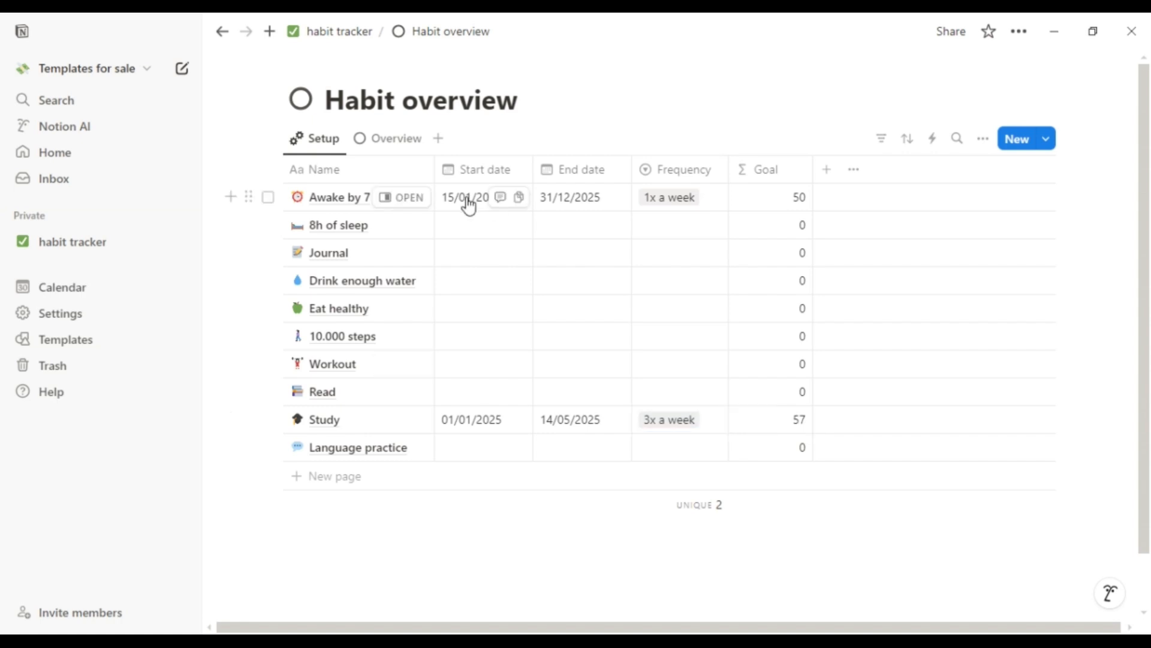
{"action": "left_click", "coordinate": [469, 204]}
{"action": "left_click", "coordinate": [548, 289]}
{"action": "left_click", "coordinate": [692, 250]}
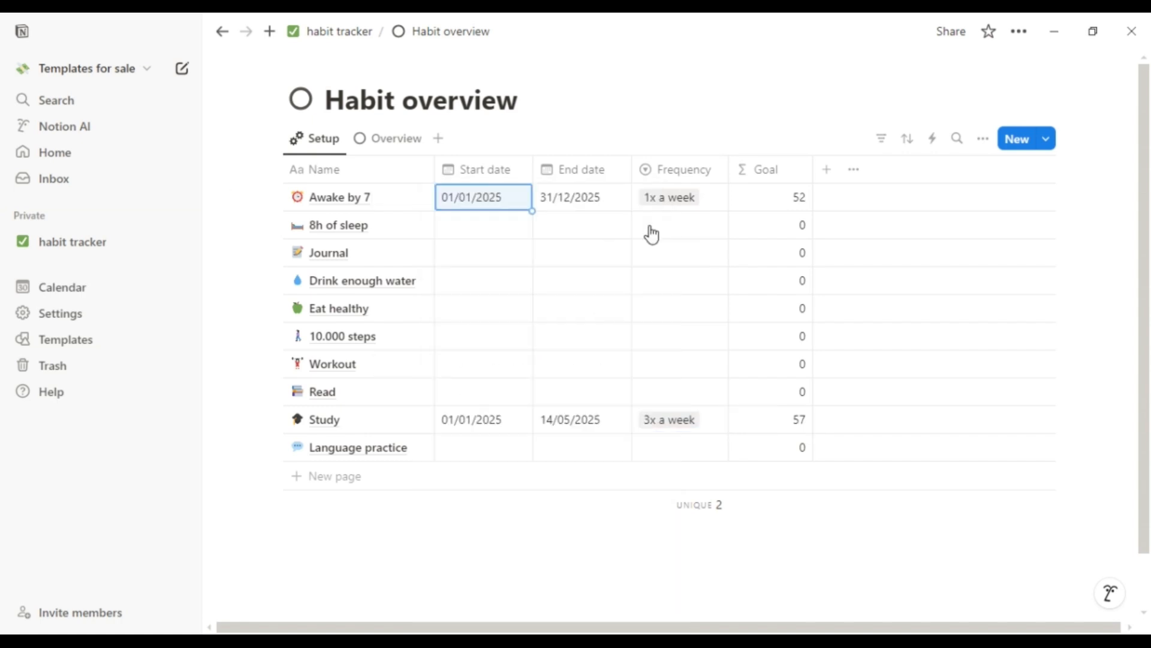
Step: Give the 8h of sleep habit a start date of 30/01/2025
{"action": "left_click", "coordinate": [467, 234]}
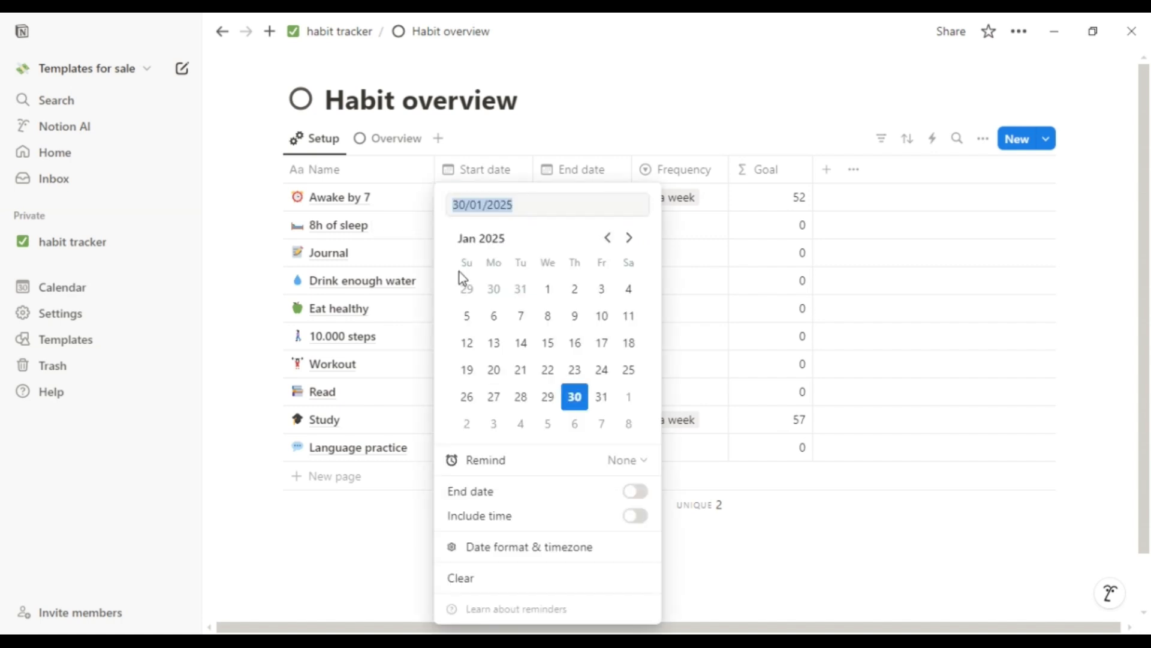
{"action": "left_click", "coordinate": [576, 400]}
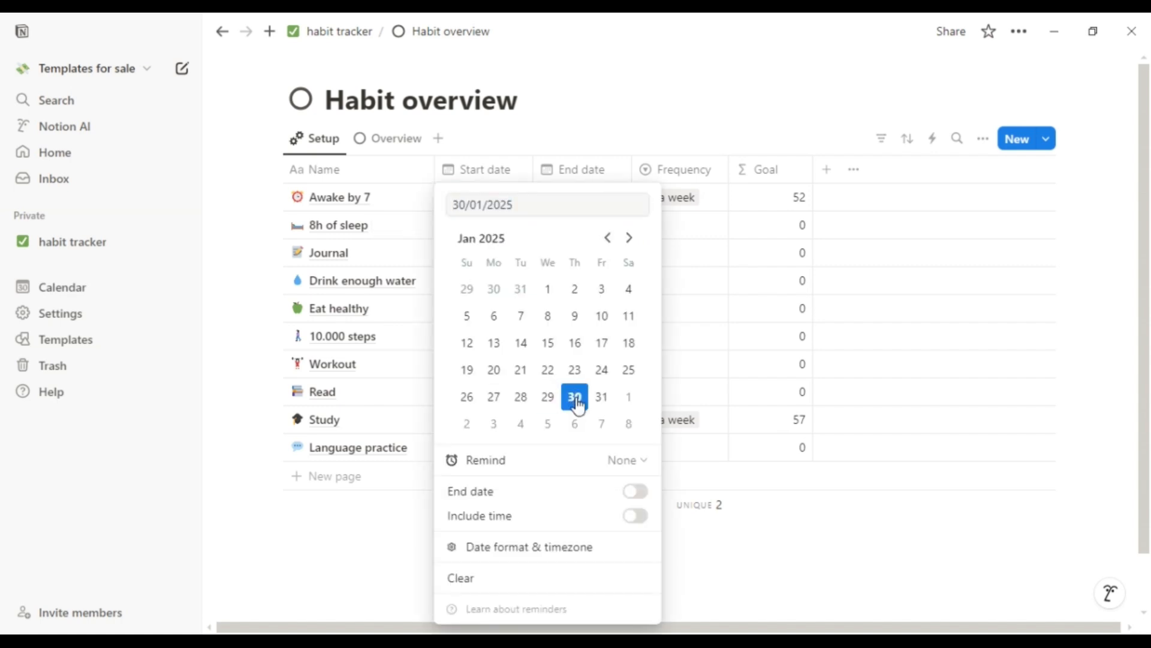
{"action": "left_click", "coordinate": [700, 282]}
Step: Fill the Awake by 7 end date of 31/12/2025 down to 8h of sleep and set that habit's frequency to 1x a week
{"action": "left_click", "coordinate": [592, 205]}
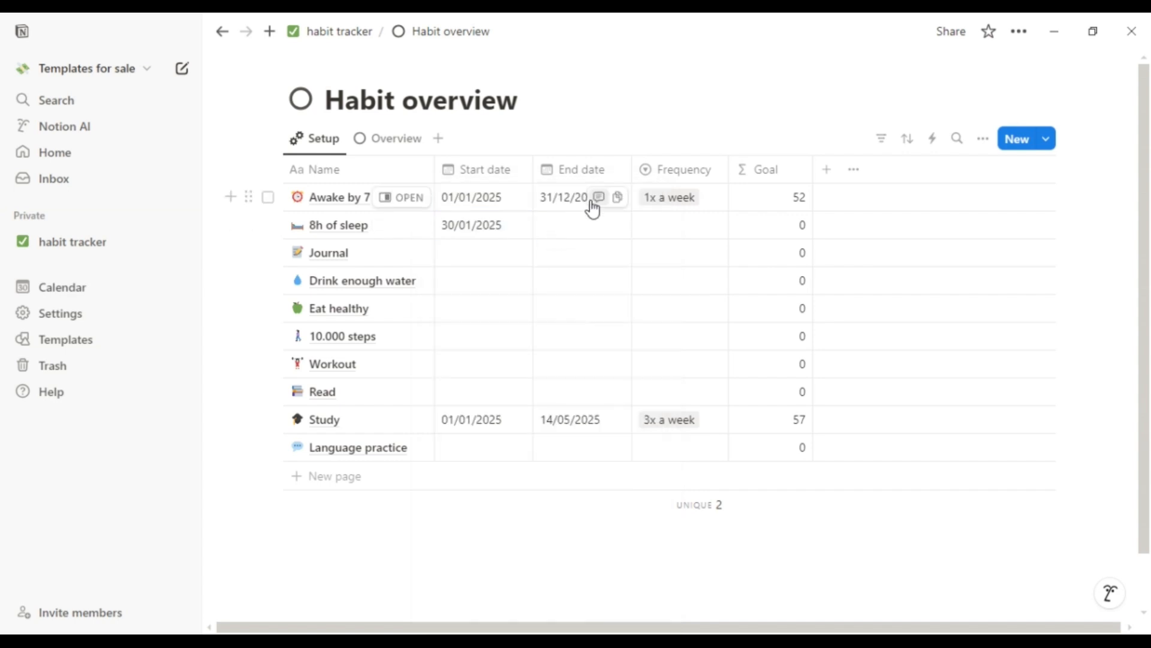
{"action": "left_click", "coordinate": [592, 207]}
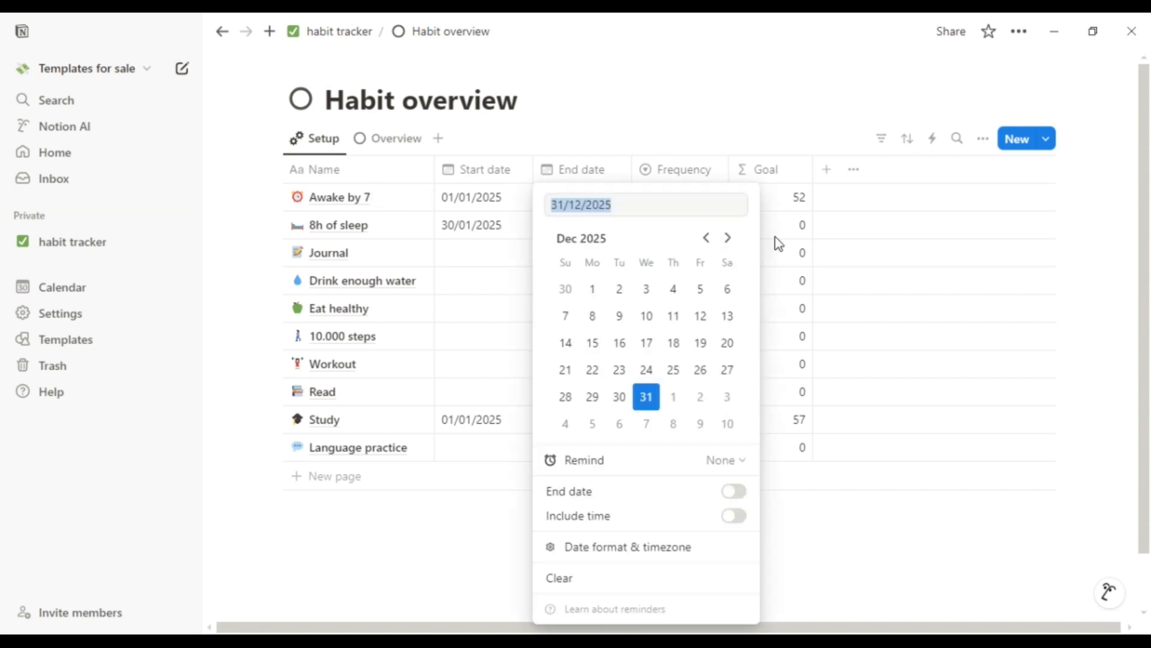
{"action": "left_click", "coordinate": [778, 243]}
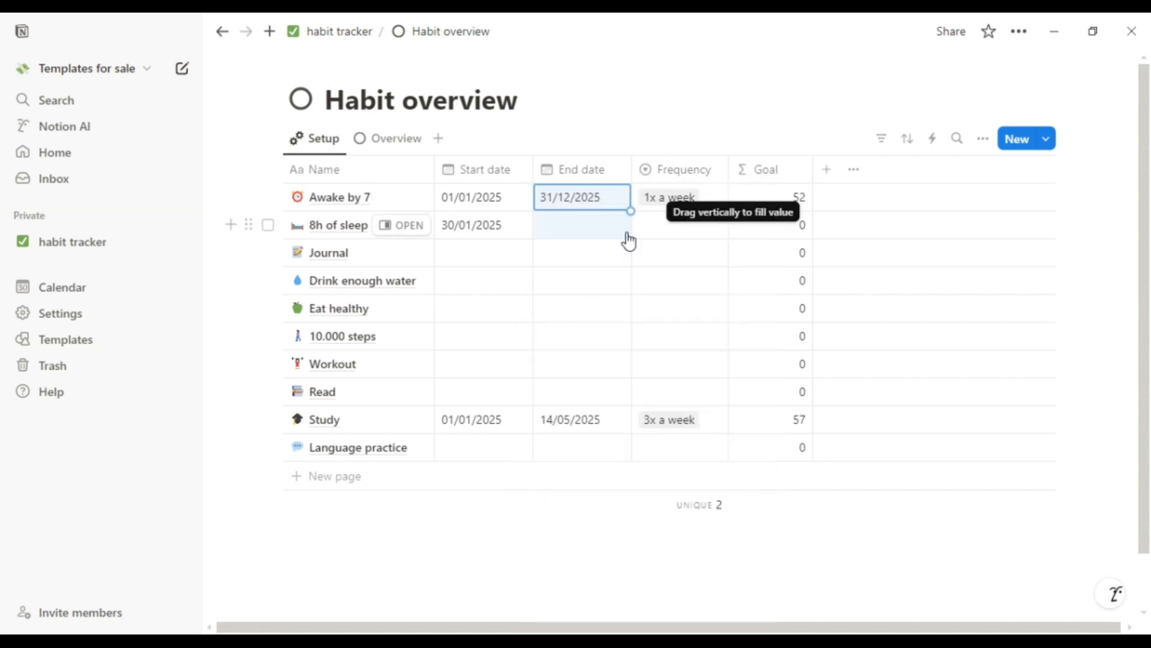
{"action": "left_click_drag", "start_coordinate": [628, 241], "coordinate": [668, 236]}
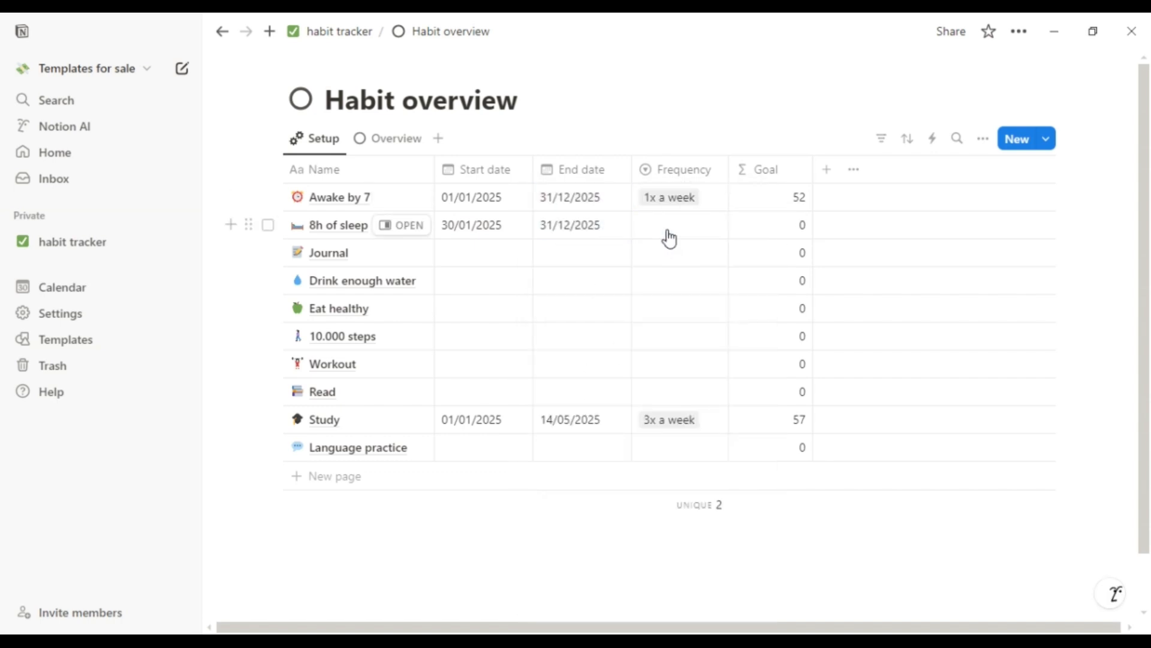
{"action": "left_click", "coordinate": [668, 235]}
{"action": "left_click", "coordinate": [699, 288]}
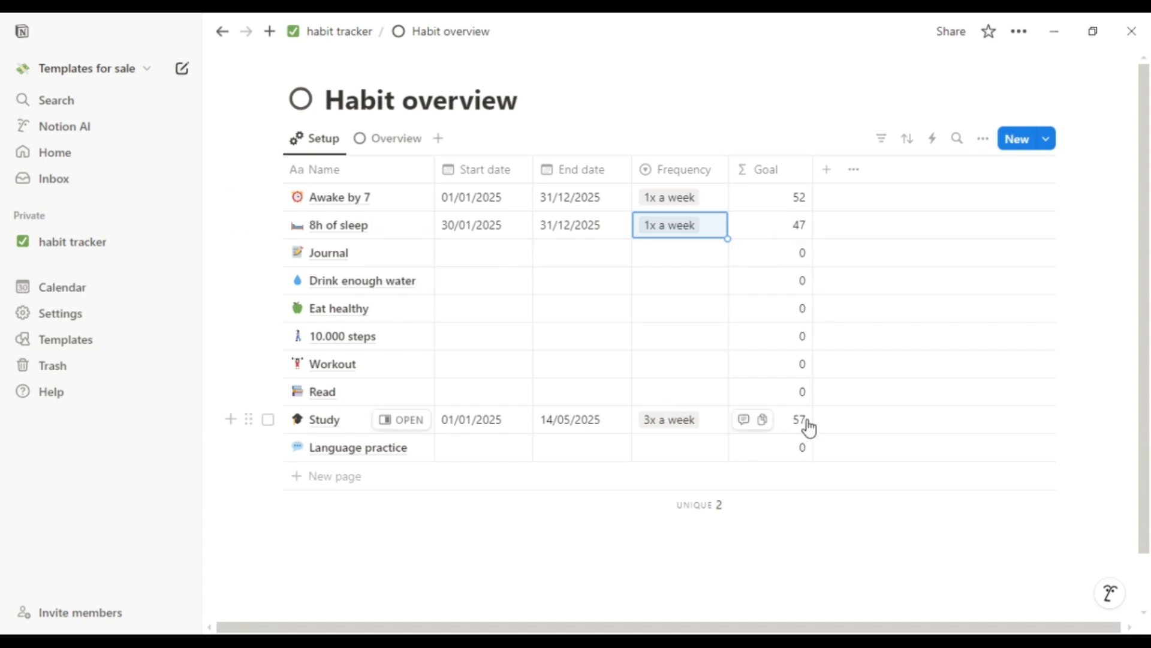
Step: Switch between the Overview and Setup views of the Habit overview database to examine the habits' time, progress and goals
{"action": "left_click", "coordinate": [390, 152]}
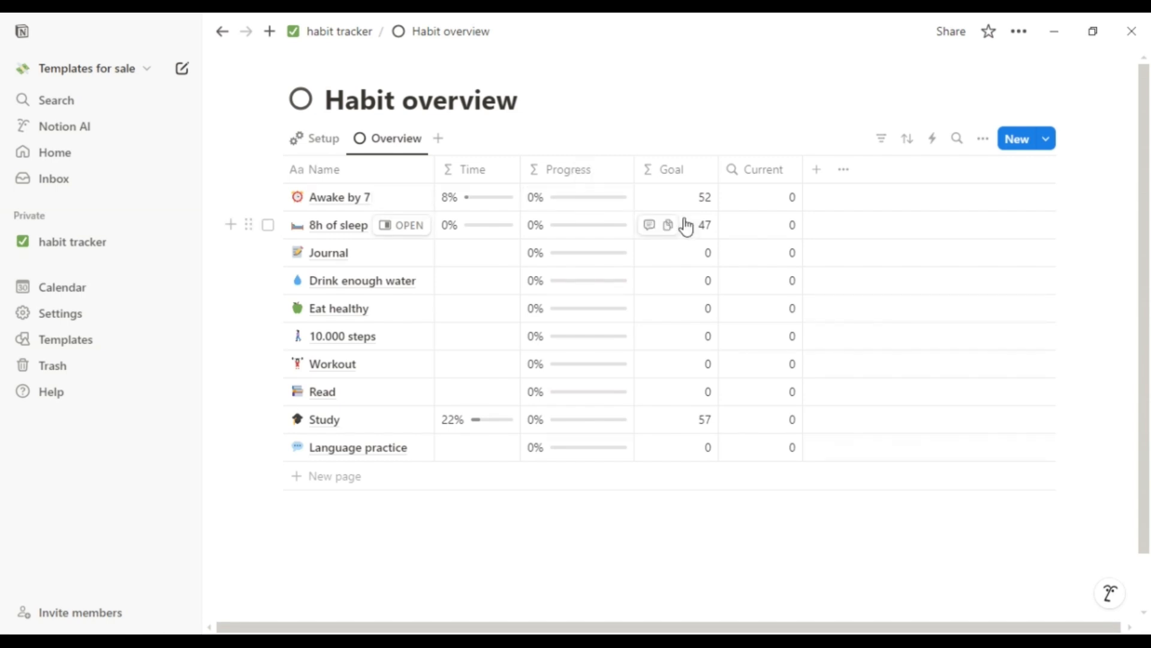
{"action": "left_click", "coordinate": [324, 139]}
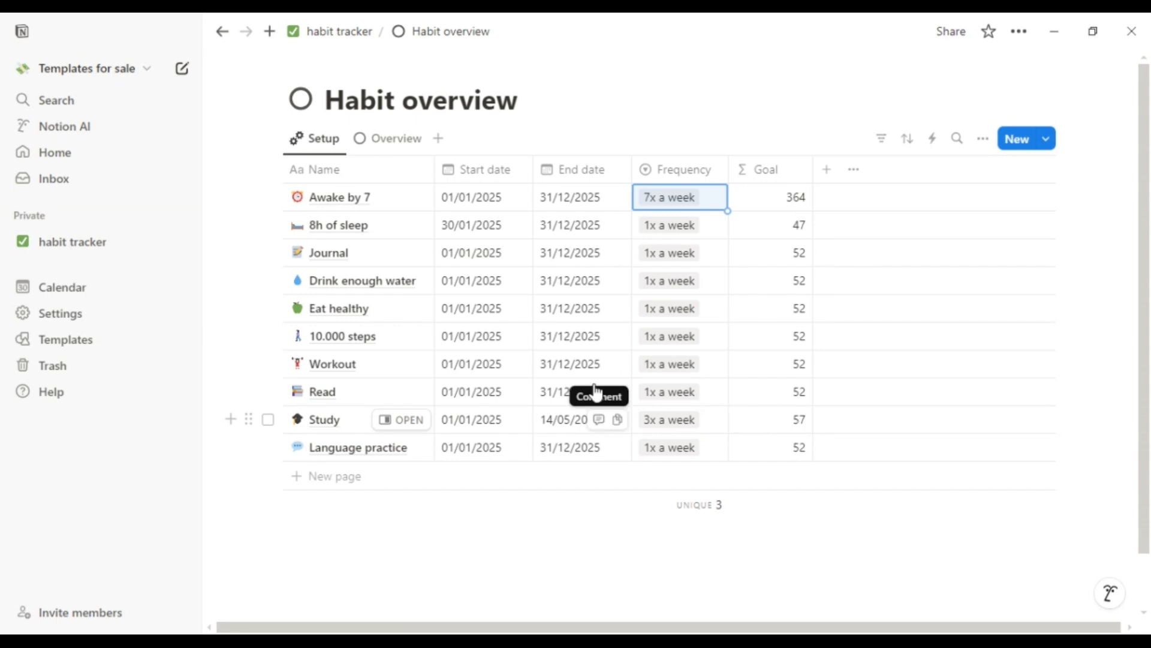
{"action": "left_click", "coordinate": [386, 143]}
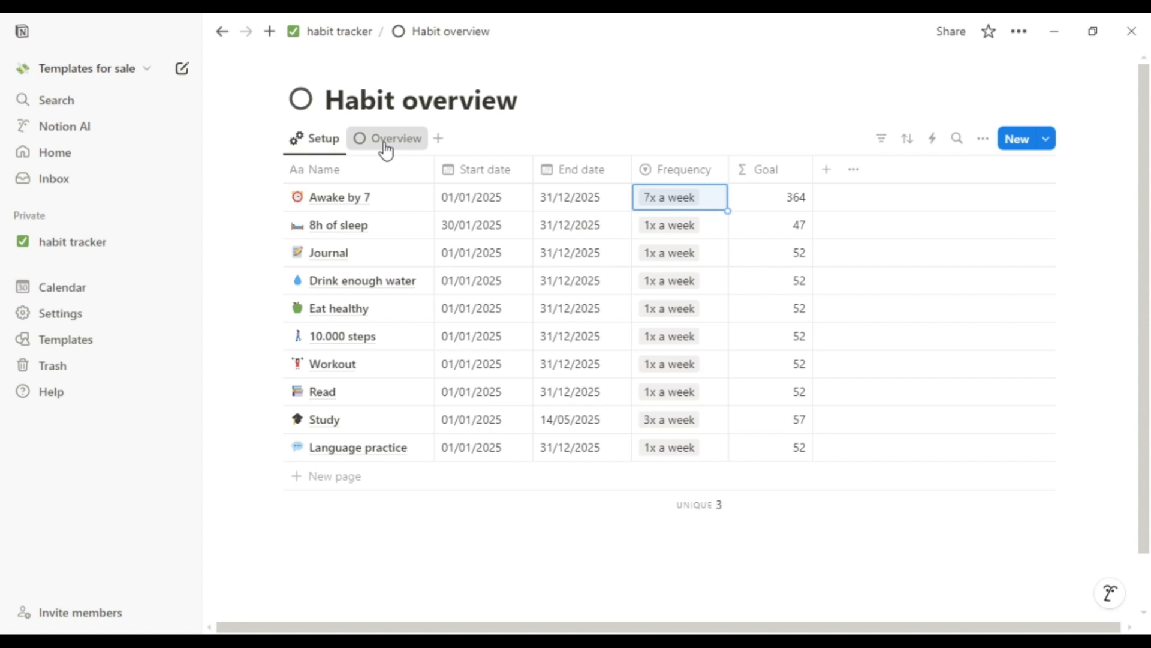
{"action": "left_click", "coordinate": [386, 148]}
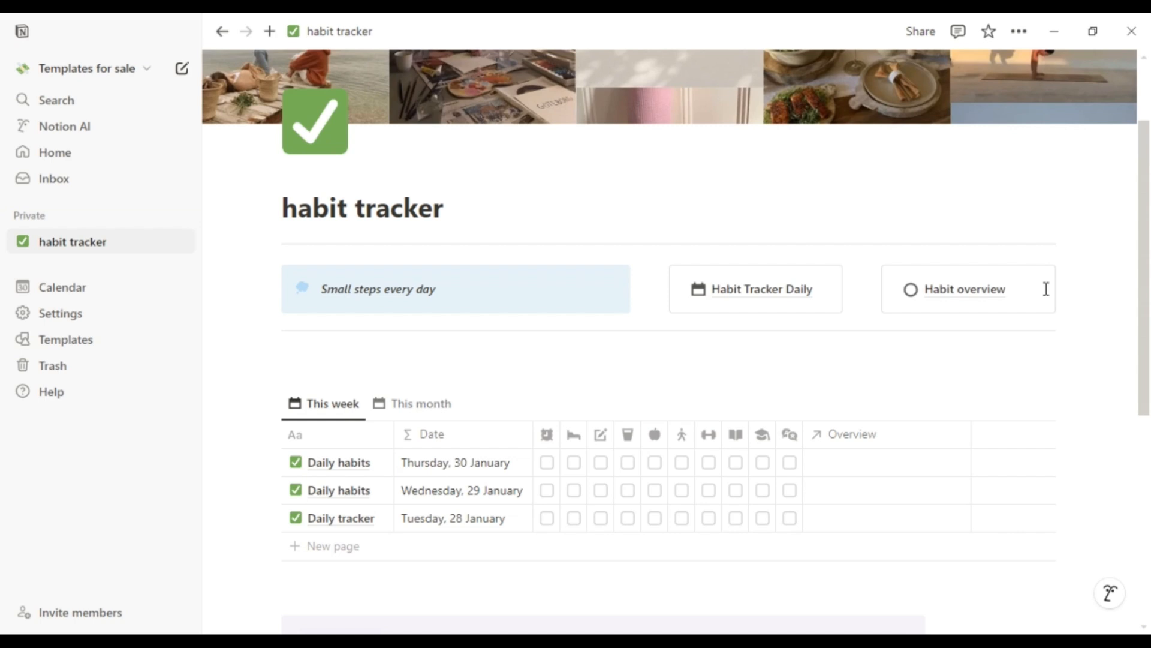
Step: On the habit tracker page, tick Awake by 7, 8h of sleep and Journal for Tuesday, 28 January
{"action": "scroll", "coordinate": [1046, 289], "scroll_direction": "down", "scroll_amount": 2}
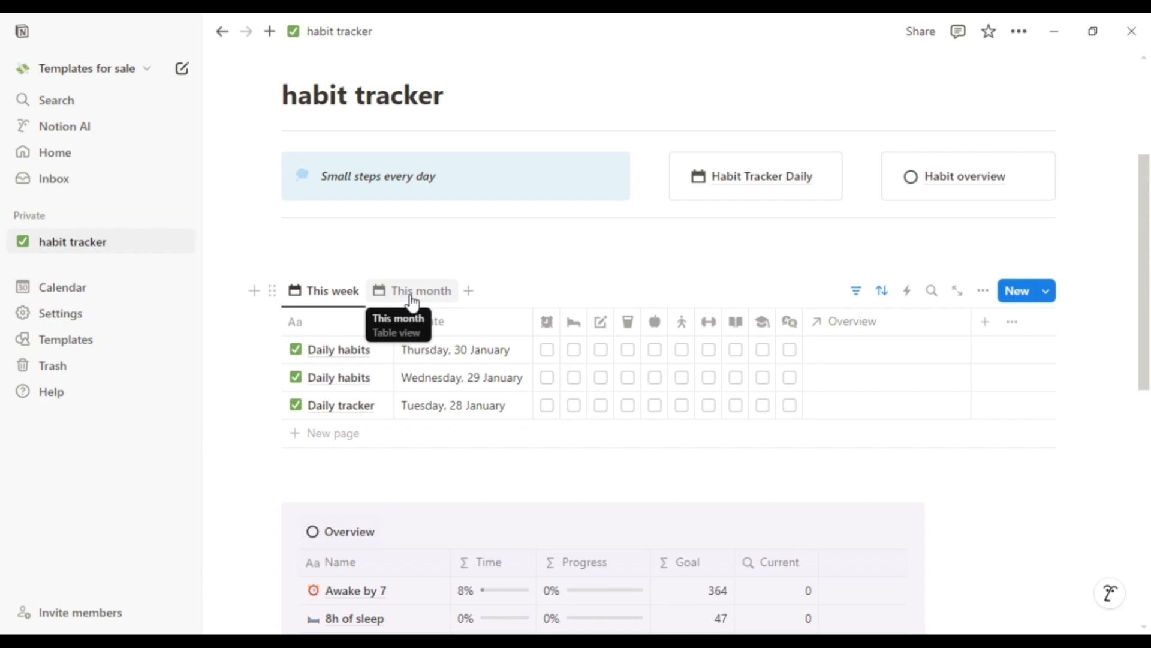
{"action": "mouse_move", "coordinate": [747, 185]}
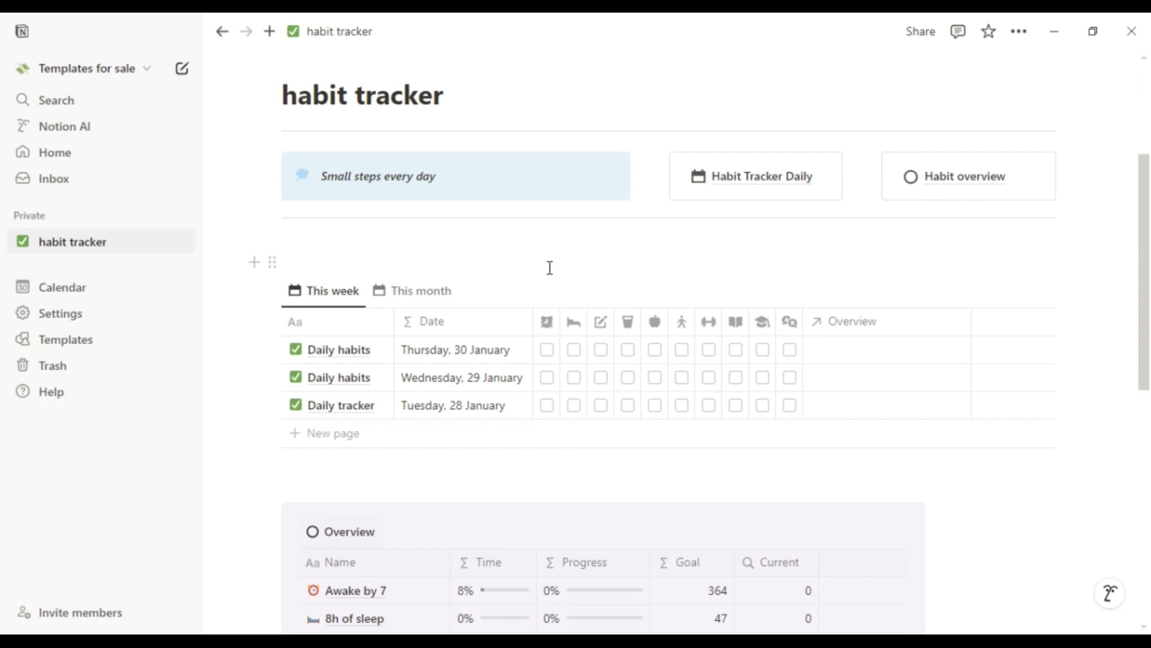
{"action": "left_click", "coordinate": [547, 405]}
{"action": "left_click", "coordinate": [574, 406]}
{"action": "left_click", "coordinate": [601, 405]}
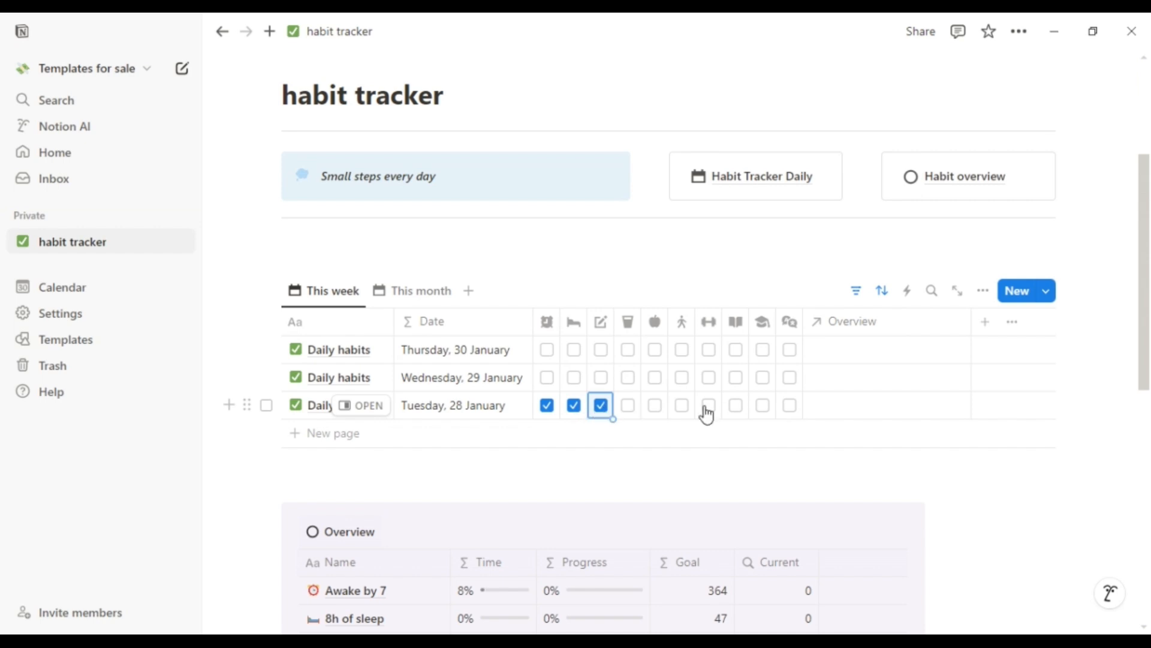
Step: Link Awake by 7, 8h of sleep and Journal in the Overview relation of Tuesday, 28 January
{"action": "left_click", "coordinate": [824, 412]}
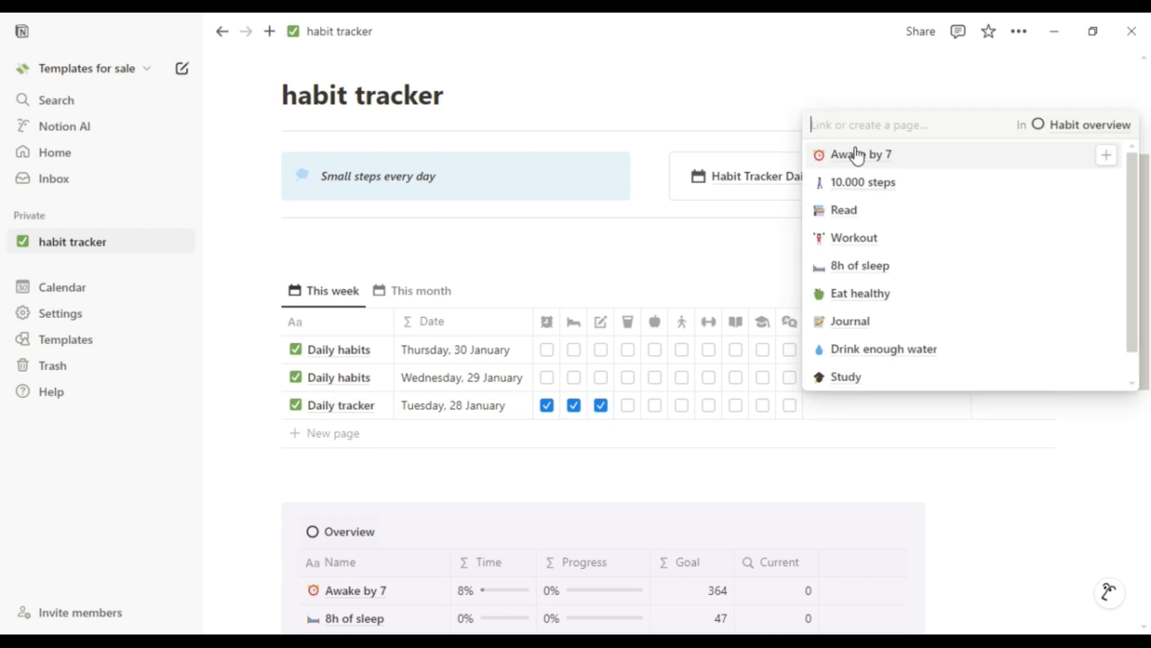
{"action": "left_click", "coordinate": [1106, 158]}
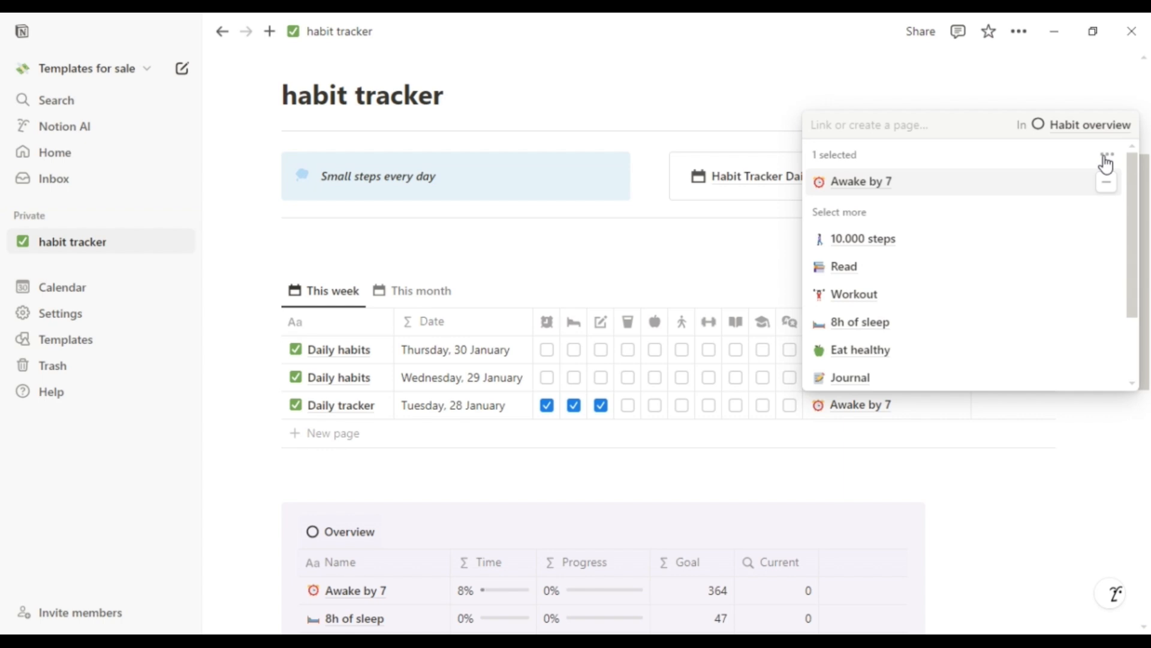
{"action": "left_click", "coordinate": [1106, 322]}
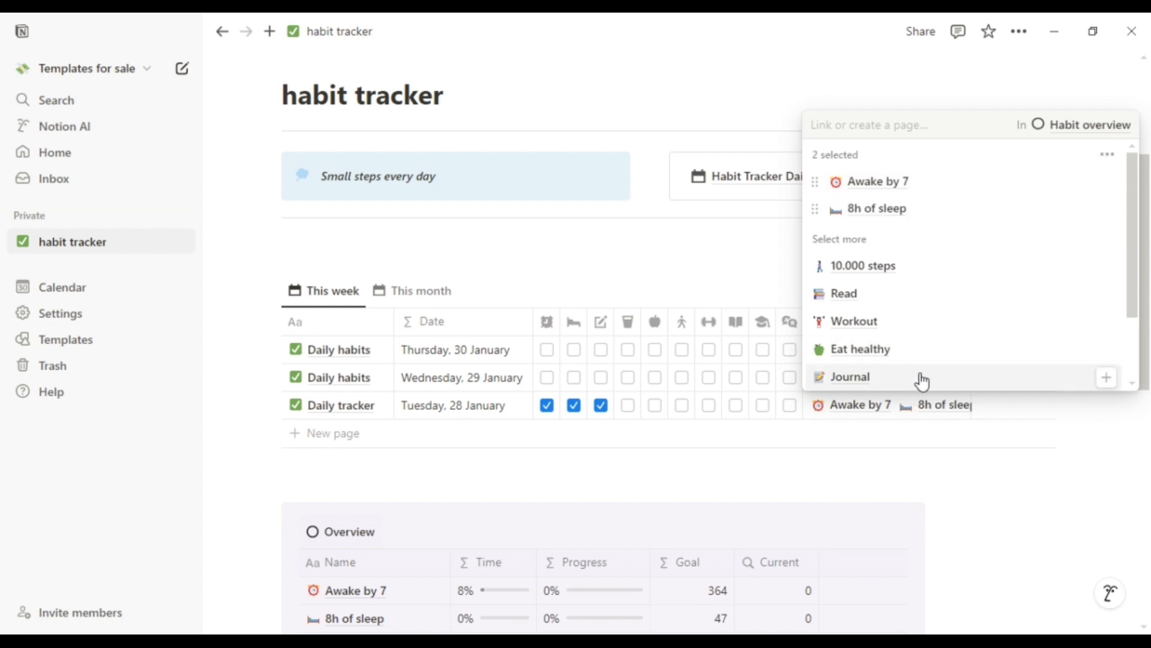
{"action": "left_click", "coordinate": [1107, 378]}
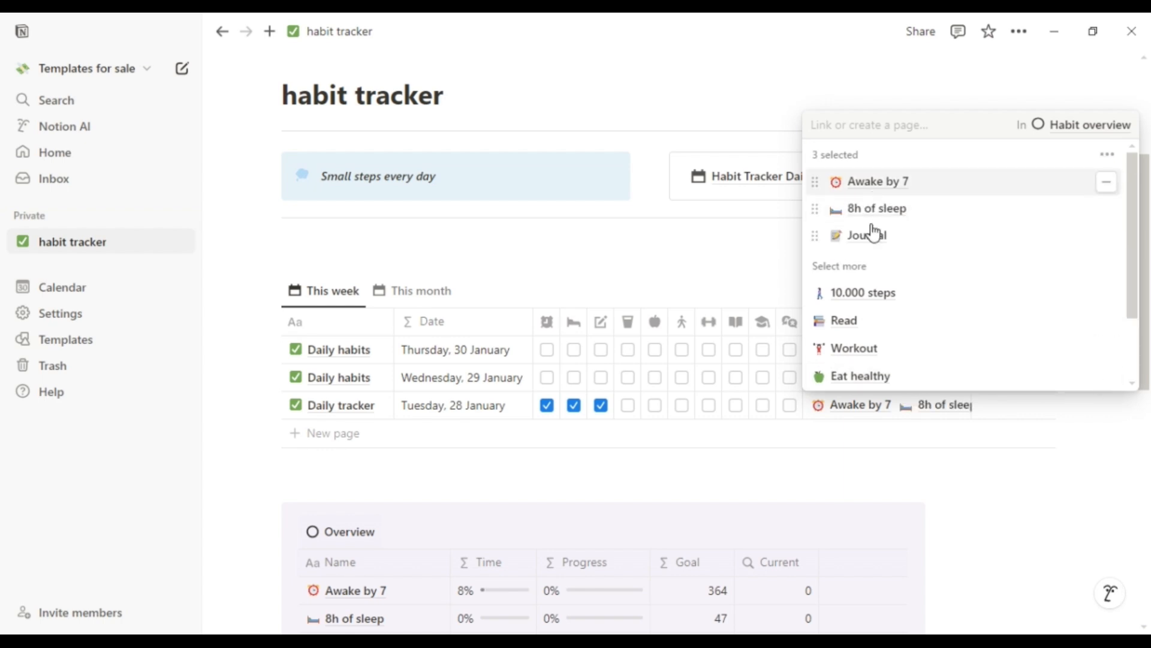
{"action": "key", "text": "Escape"}
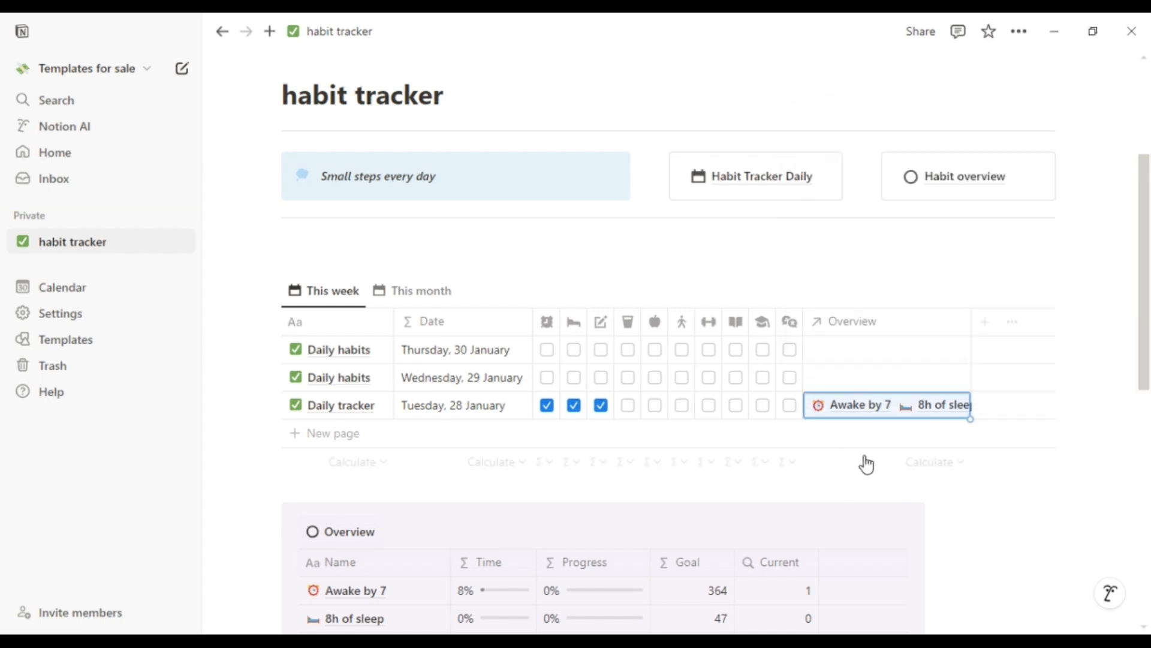
Step: Tick Awake by 7, 8h of sleep, Journal, Workout and Study for both Wednesday, 29 January and Thursday, 30 January
{"action": "scroll", "coordinate": [954, 483], "scroll_direction": "down", "scroll_amount": 6}
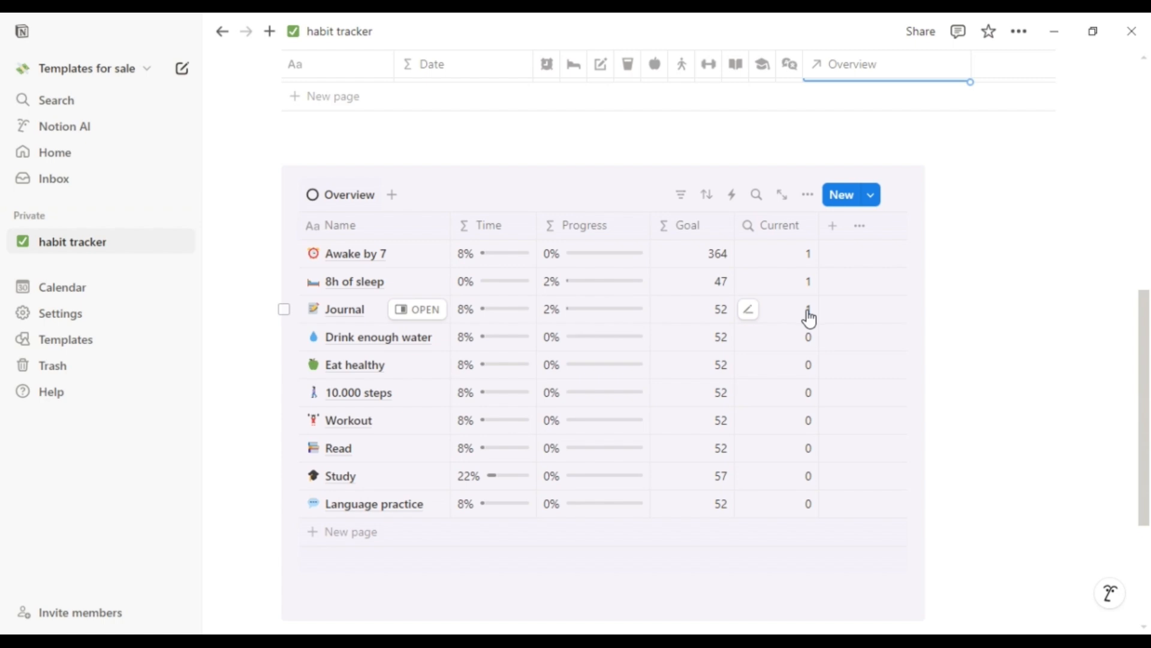
{"action": "scroll", "coordinate": [1021, 312], "scroll_direction": "up", "scroll_amount": 4}
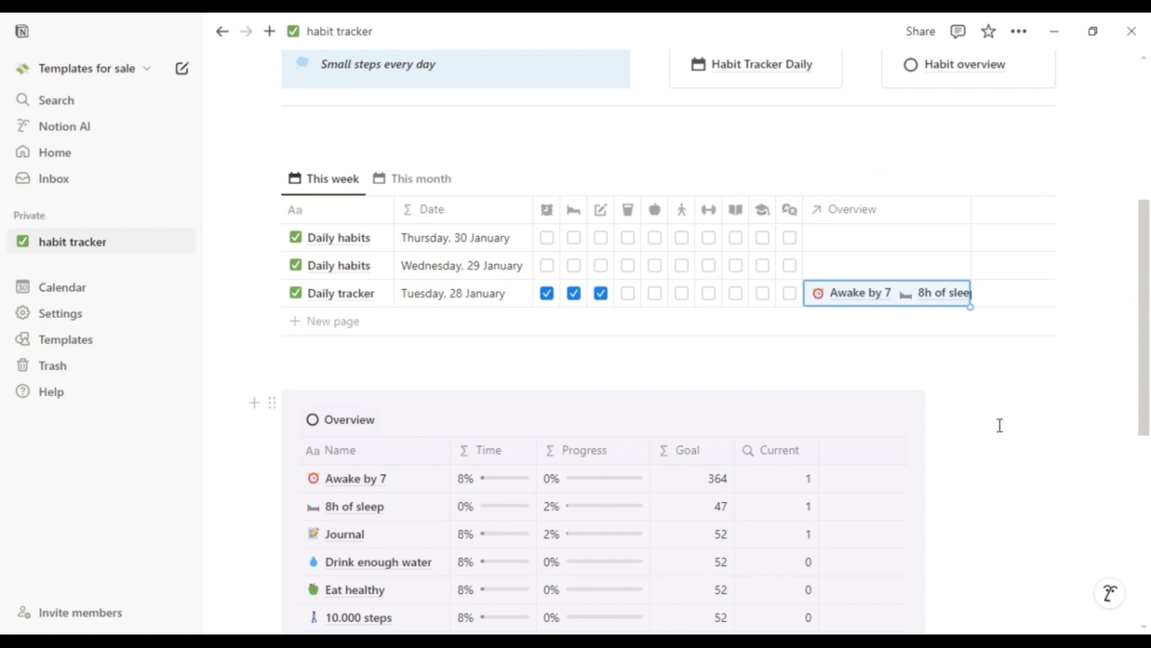
{"action": "scroll", "coordinate": [843, 422], "scroll_direction": "down", "scroll_amount": 2}
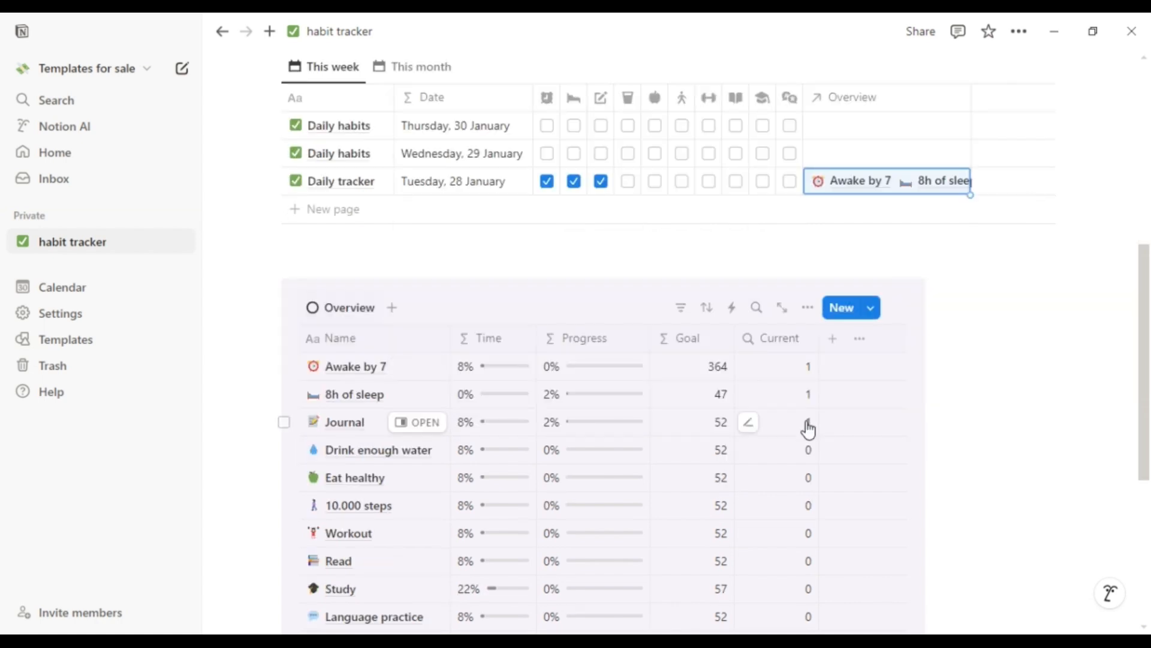
{"action": "scroll", "coordinate": [1066, 399], "scroll_direction": "up", "scroll_amount": 2}
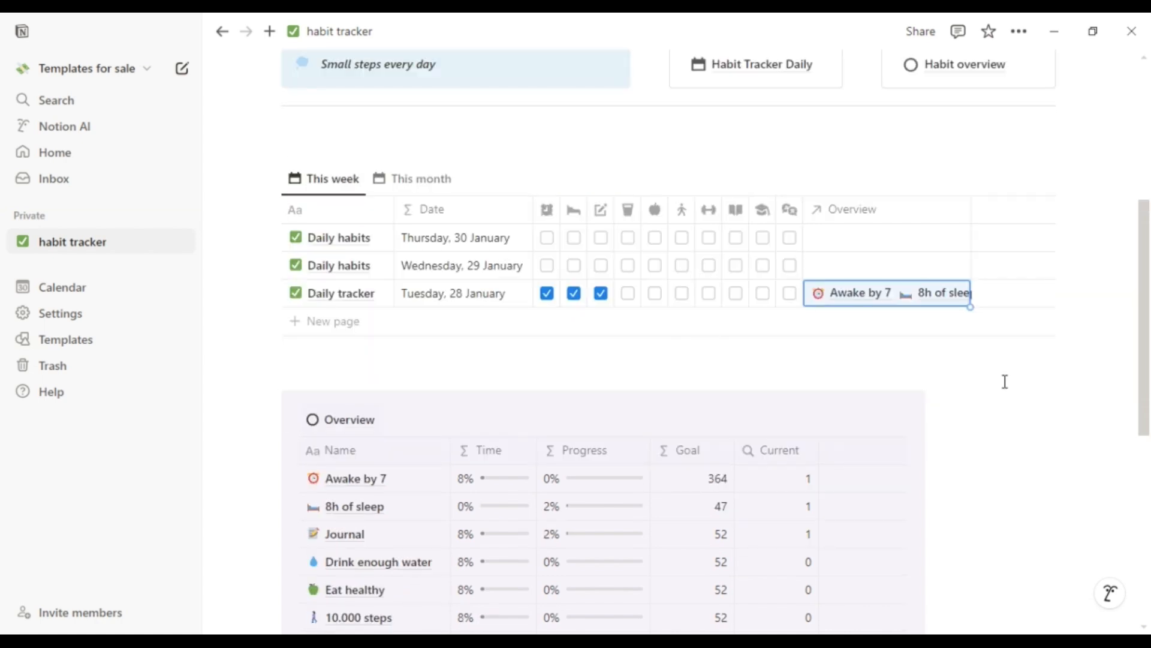
{"action": "left_click", "coordinate": [547, 266]}
{"action": "left_click", "coordinate": [574, 266]}
{"action": "left_click", "coordinate": [601, 266]}
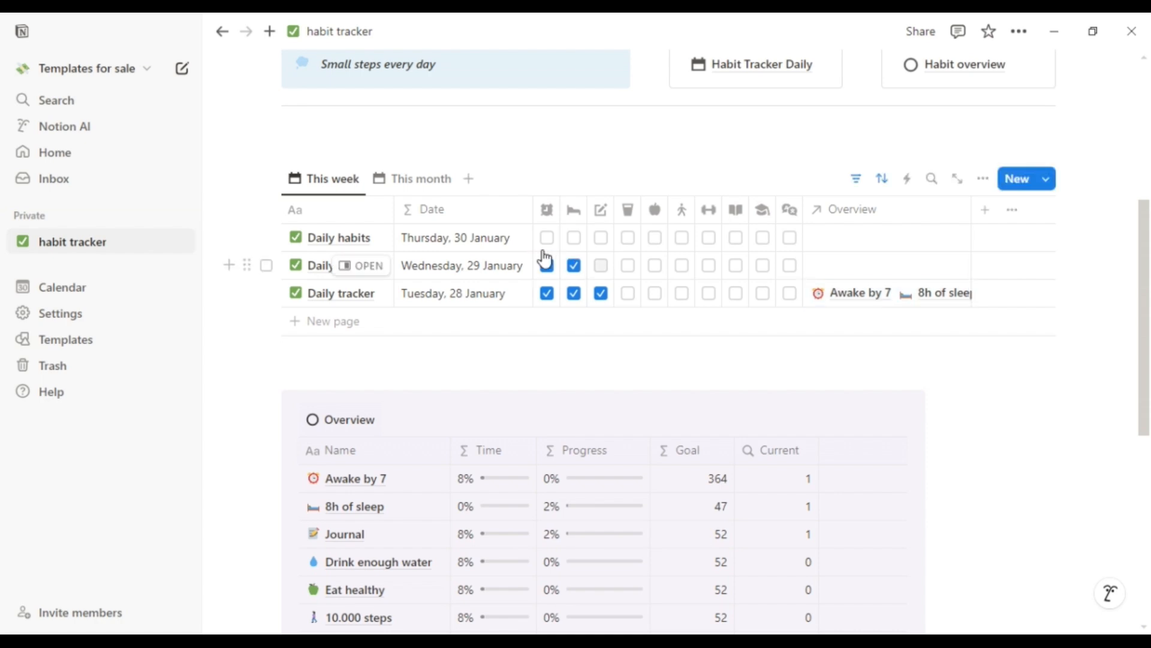
{"action": "left_click", "coordinate": [573, 240]}
{"action": "left_click", "coordinate": [600, 240]}
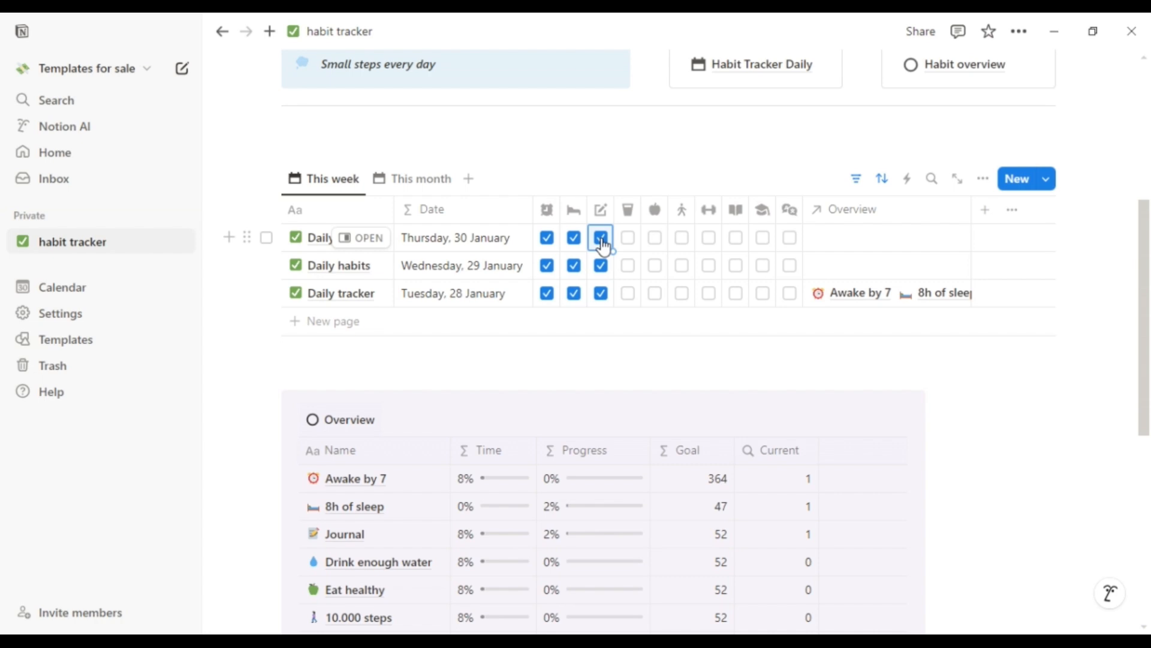
{"action": "left_click", "coordinate": [709, 238]}
{"action": "left_click", "coordinate": [709, 265]}
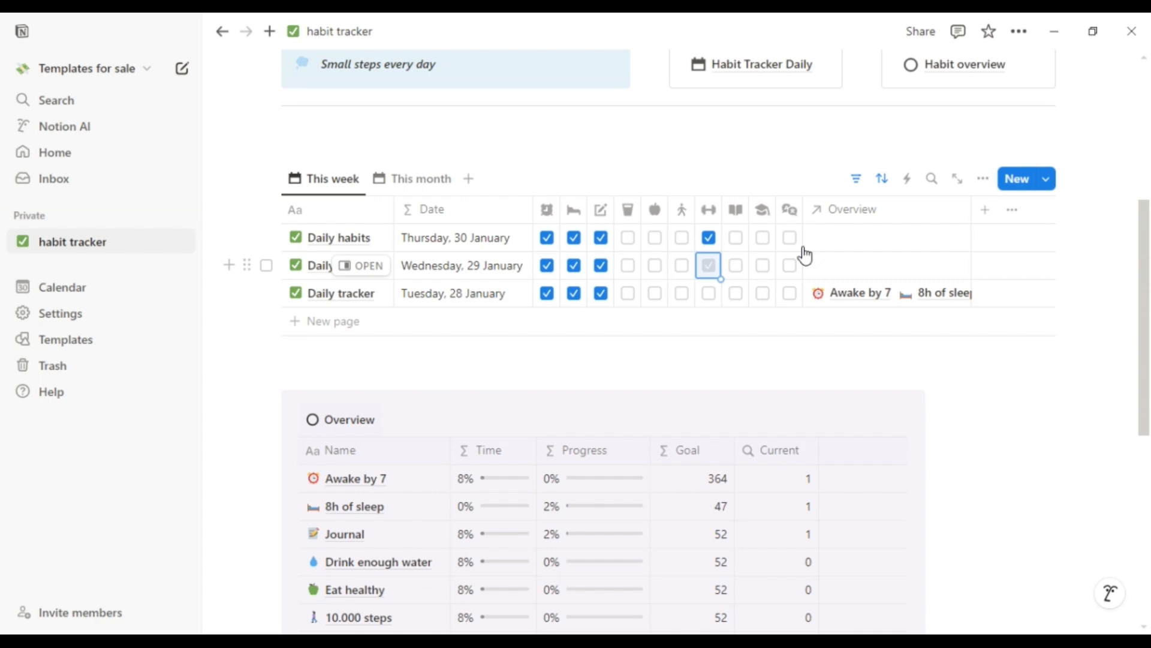
Step: Link Awake by 7, 8h of sleep, Journal, Workout and Study in Thursday, 30 January's Overview relation and fill them down to Wednesday
{"action": "left_click", "coordinate": [807, 245]}
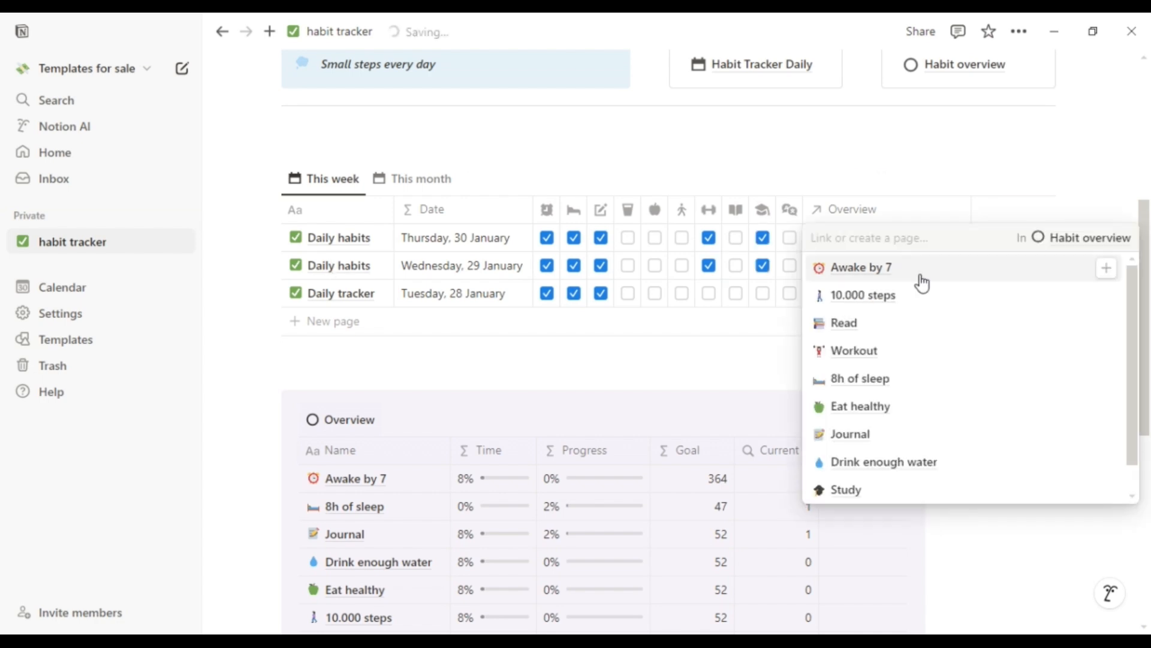
{"action": "left_click", "coordinate": [1107, 270]}
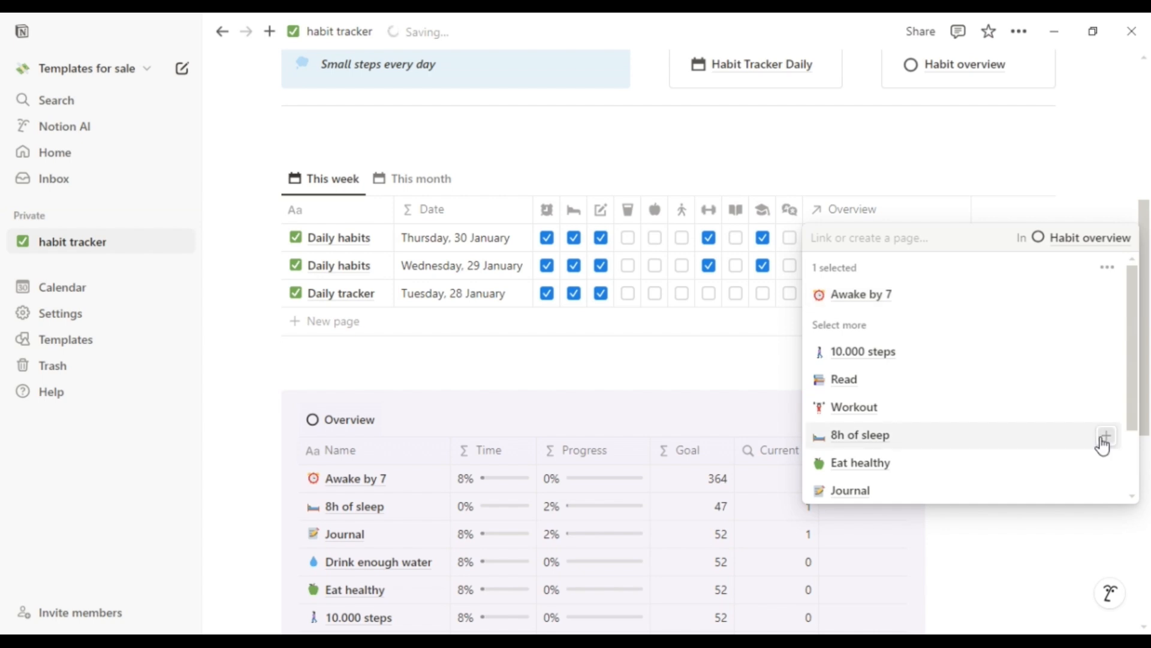
{"action": "left_click", "coordinate": [1106, 436]}
{"action": "left_click", "coordinate": [1107, 488]}
{"action": "scroll", "coordinate": [960, 414], "scroll_direction": "down", "scroll_amount": 2}
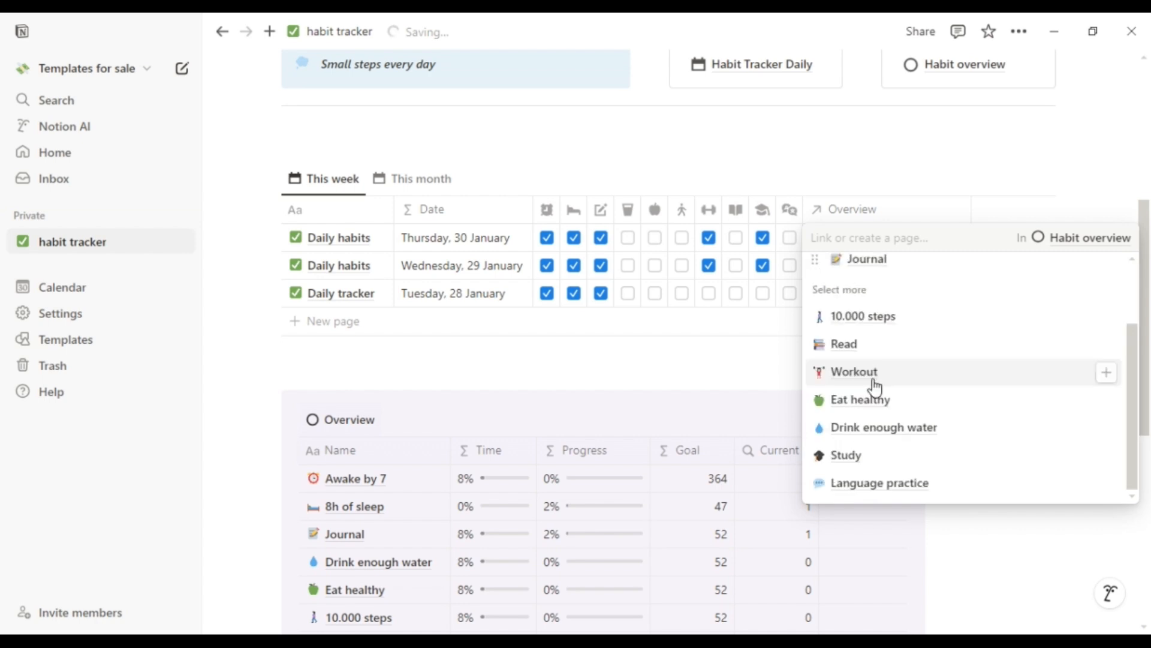
{"action": "left_click", "coordinate": [1106, 373]}
{"action": "left_click", "coordinate": [1107, 455]}
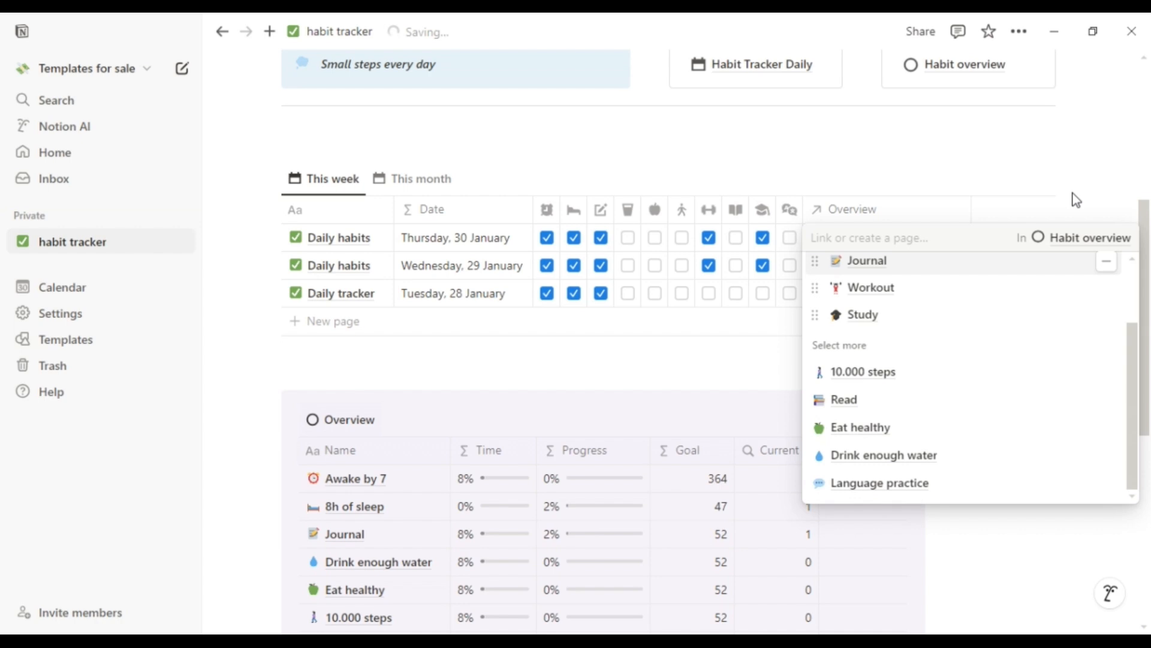
{"action": "left_click", "coordinate": [1075, 198]}
{"action": "left_click_drag", "start_coordinate": [968, 252], "coordinate": [964, 270]}
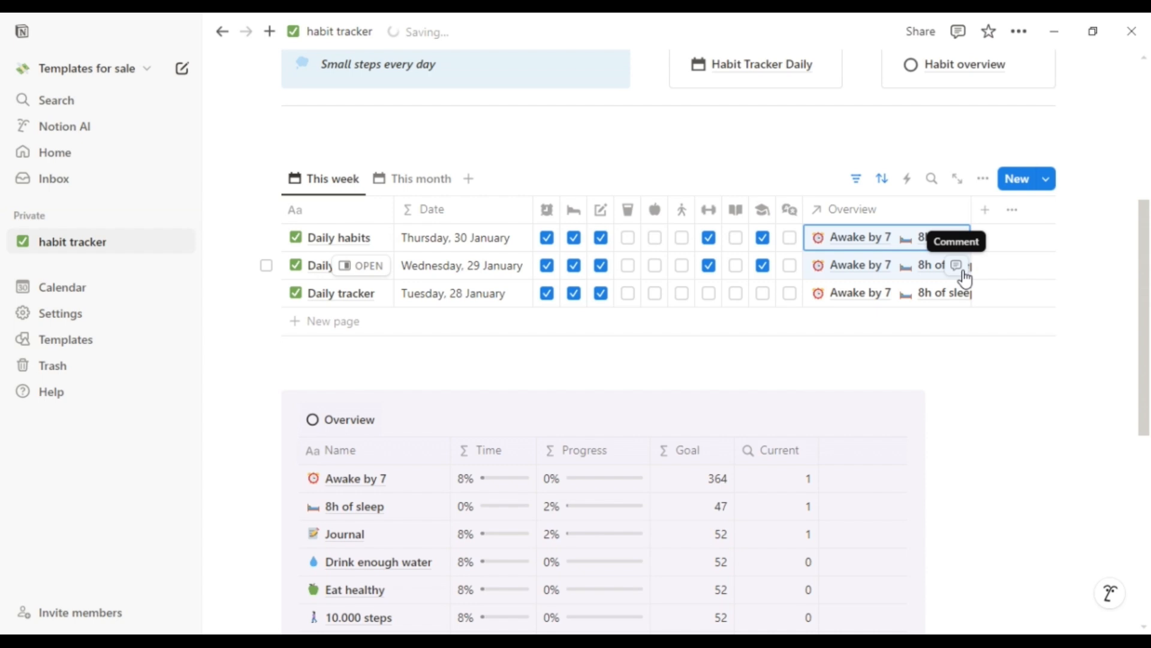
Step: Review the habit tracker page, comparing this week's daily entries with each habit's Time, Progress, Goal and Current values in the Overview table
{"action": "scroll", "coordinate": [1023, 380], "scroll_direction": "down", "scroll_amount": 2}
{"action": "scroll", "coordinate": [1021, 381], "scroll_direction": "down", "scroll_amount": 2}
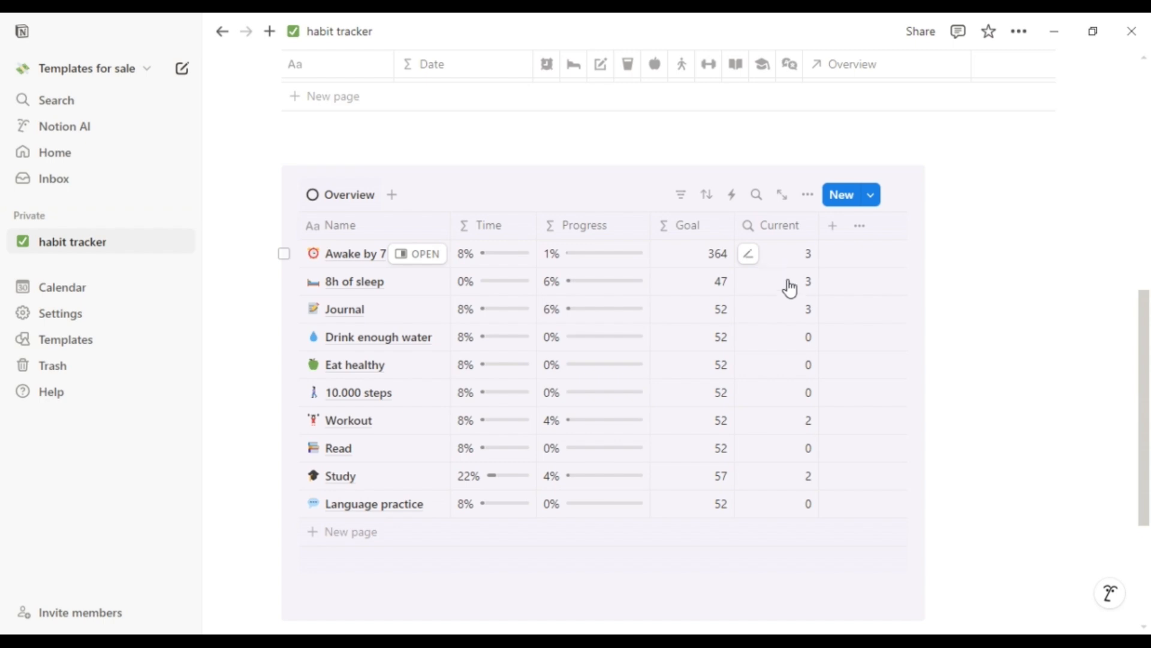
{"action": "scroll", "coordinate": [1047, 307], "scroll_direction": "up", "scroll_amount": 4}
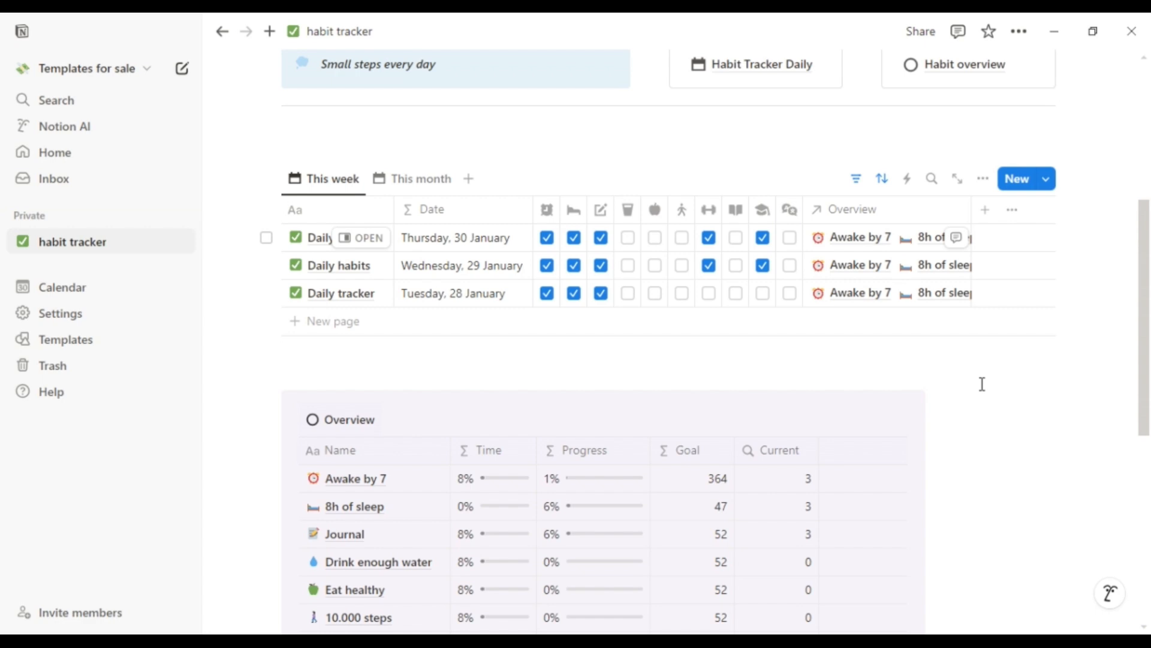
{"action": "scroll", "coordinate": [983, 384], "scroll_direction": "down", "scroll_amount": 2}
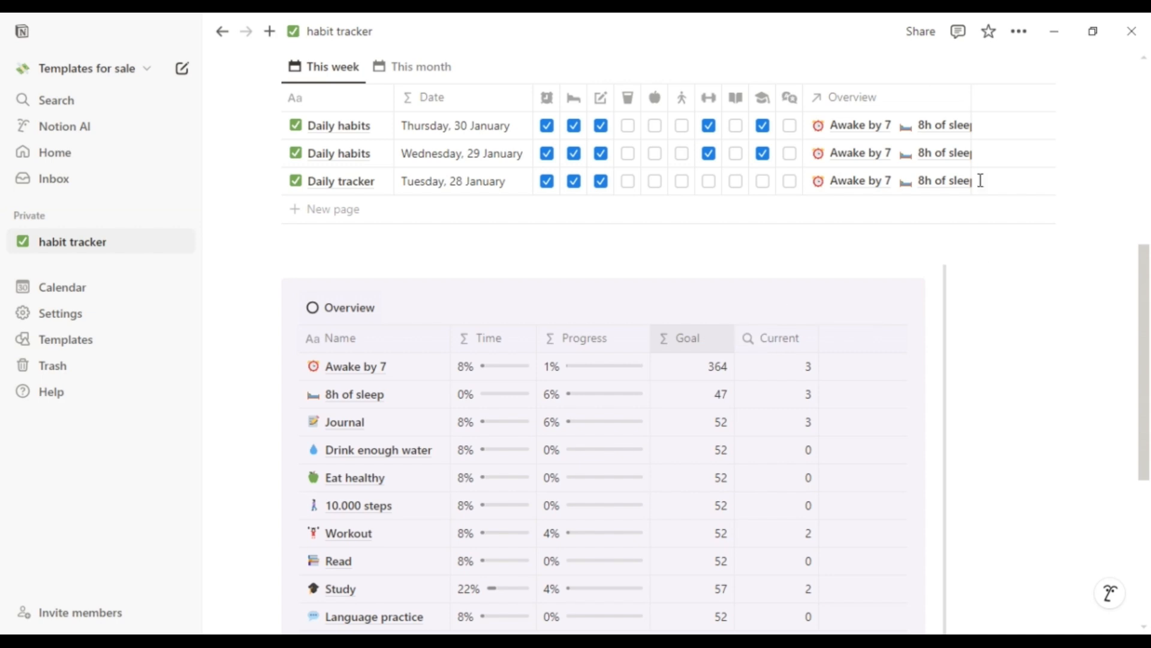
{"action": "scroll", "coordinate": [931, 95], "scroll_direction": "up", "scroll_amount": 7}
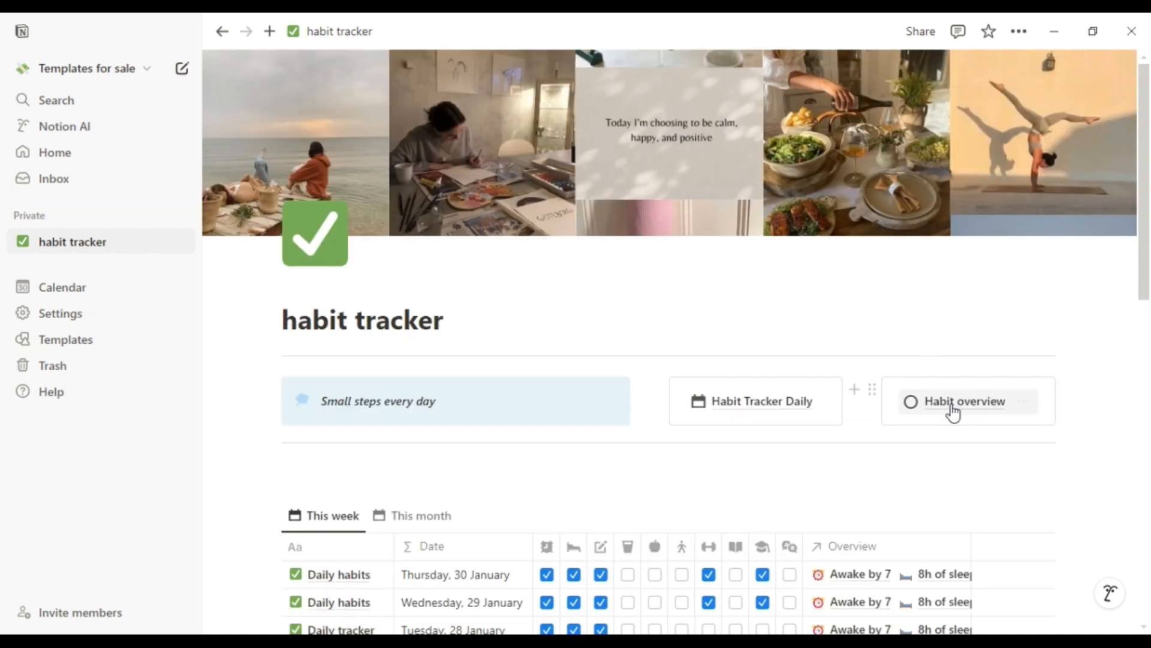
{"action": "mouse_move", "coordinate": [952, 412]}
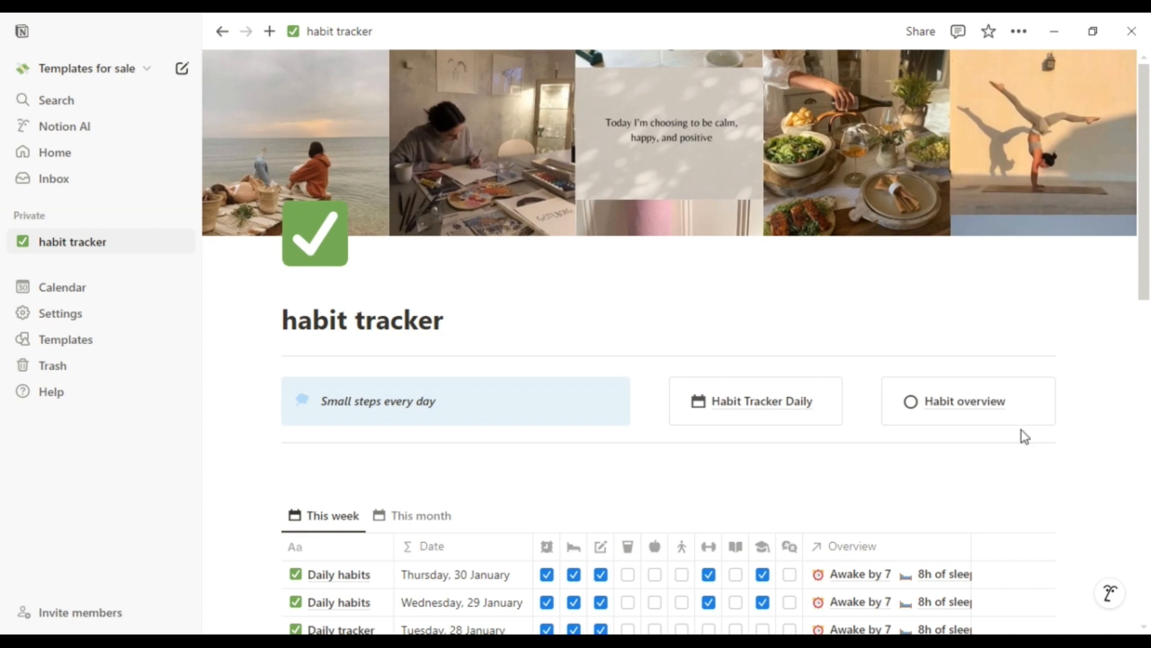
{"action": "scroll", "coordinate": [1023, 429], "scroll_direction": "down", "scroll_amount": 3}
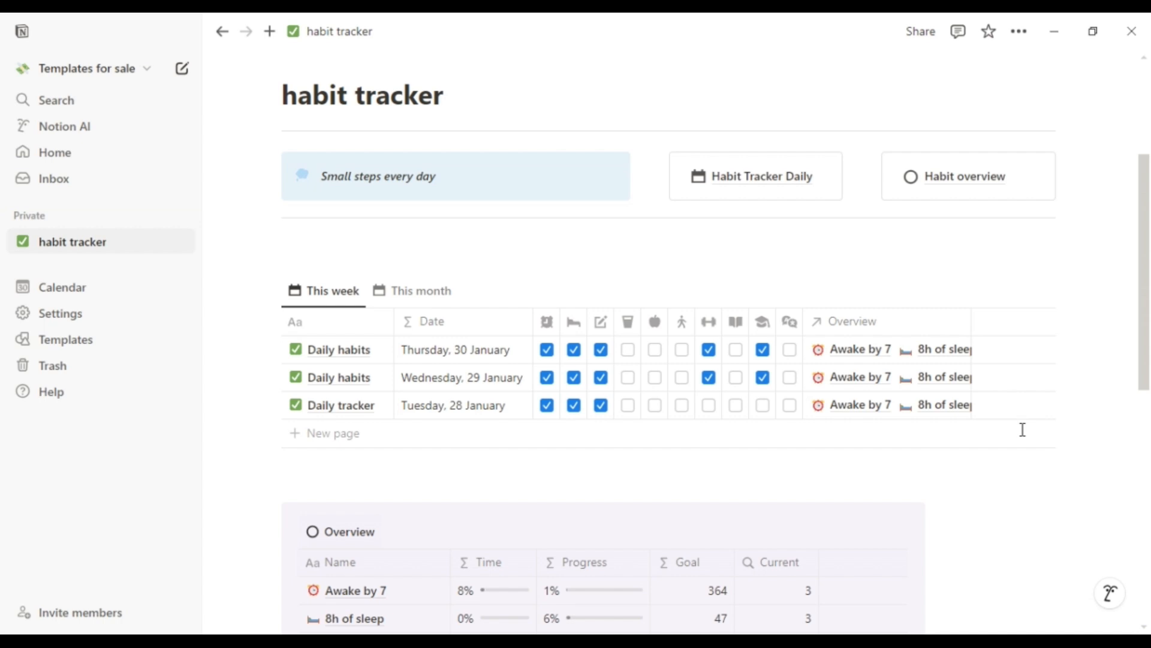
{"action": "scroll", "coordinate": [1023, 429], "scroll_direction": "down", "scroll_amount": 2}
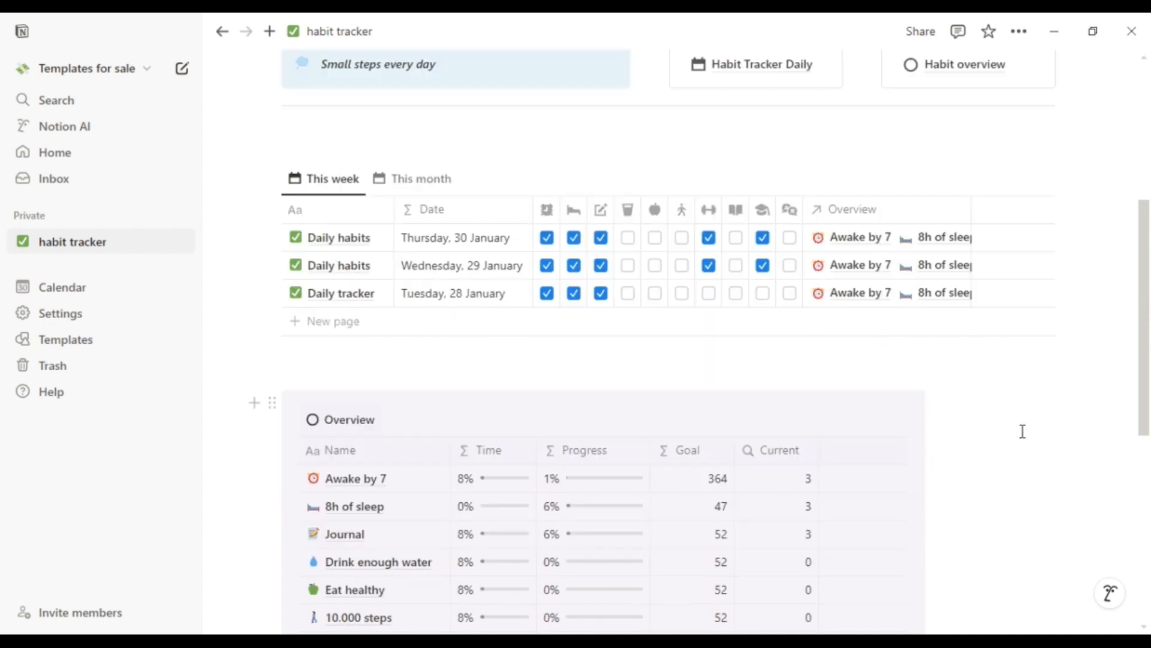
{"action": "scroll", "coordinate": [1019, 432], "scroll_direction": "down", "scroll_amount": 2}
{"action": "scroll", "coordinate": [1016, 435], "scroll_direction": "down", "scroll_amount": 2}
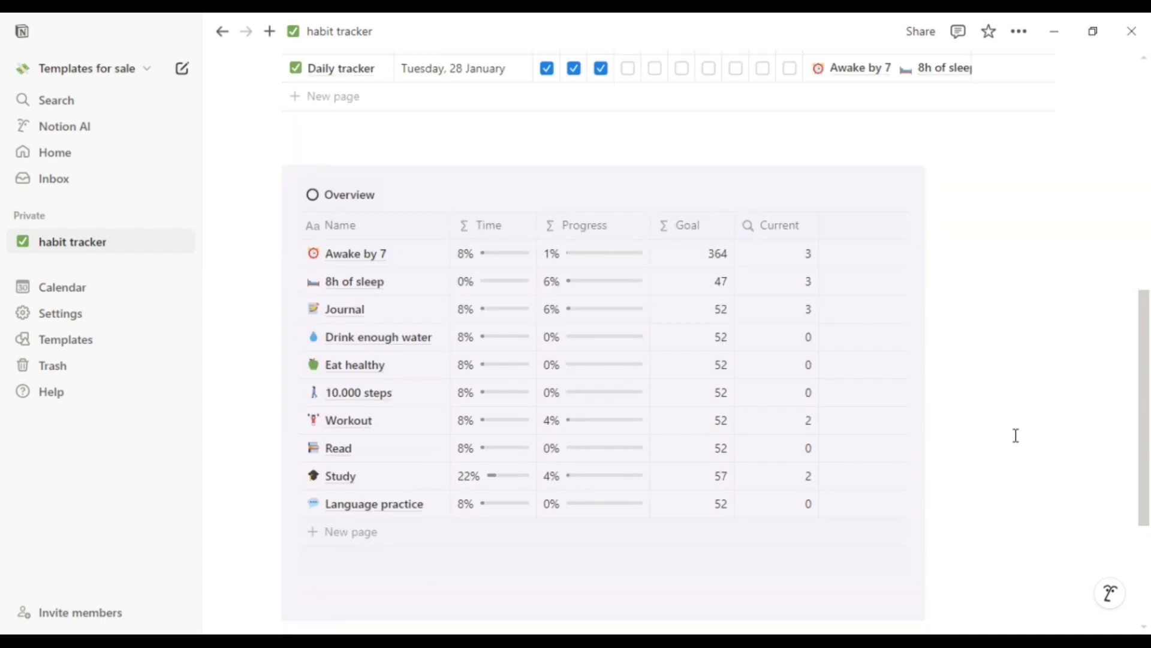
{"action": "scroll", "coordinate": [1016, 436], "scroll_direction": "up", "scroll_amount": 3}
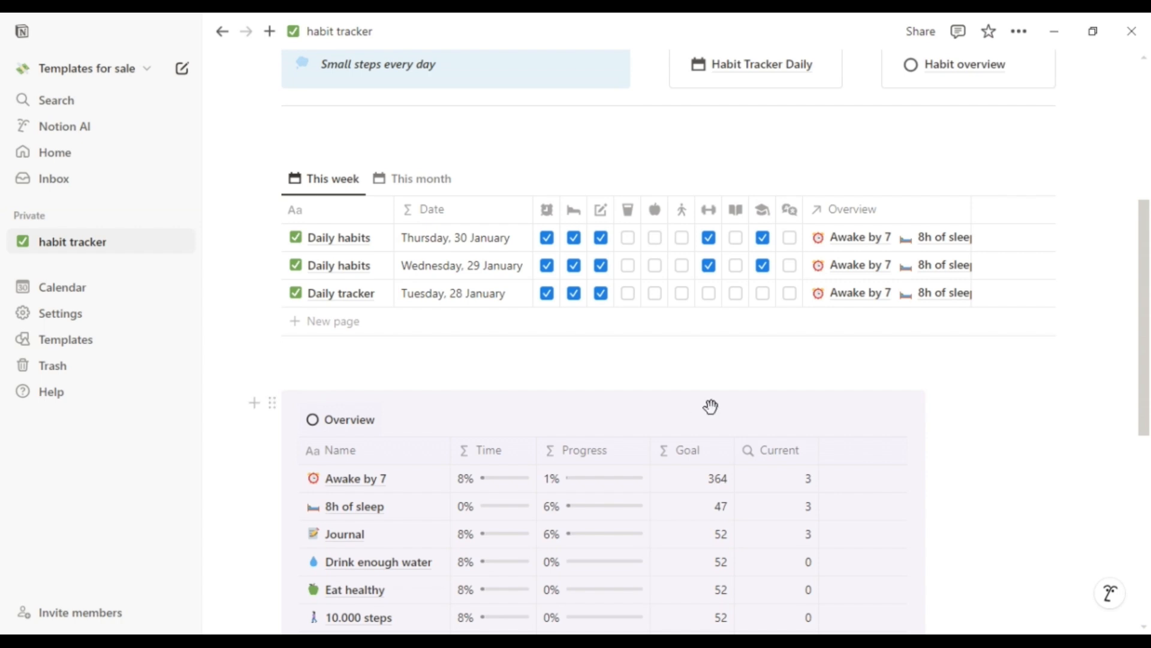
{"action": "scroll", "coordinate": [995, 401], "scroll_direction": "down", "scroll_amount": 2}
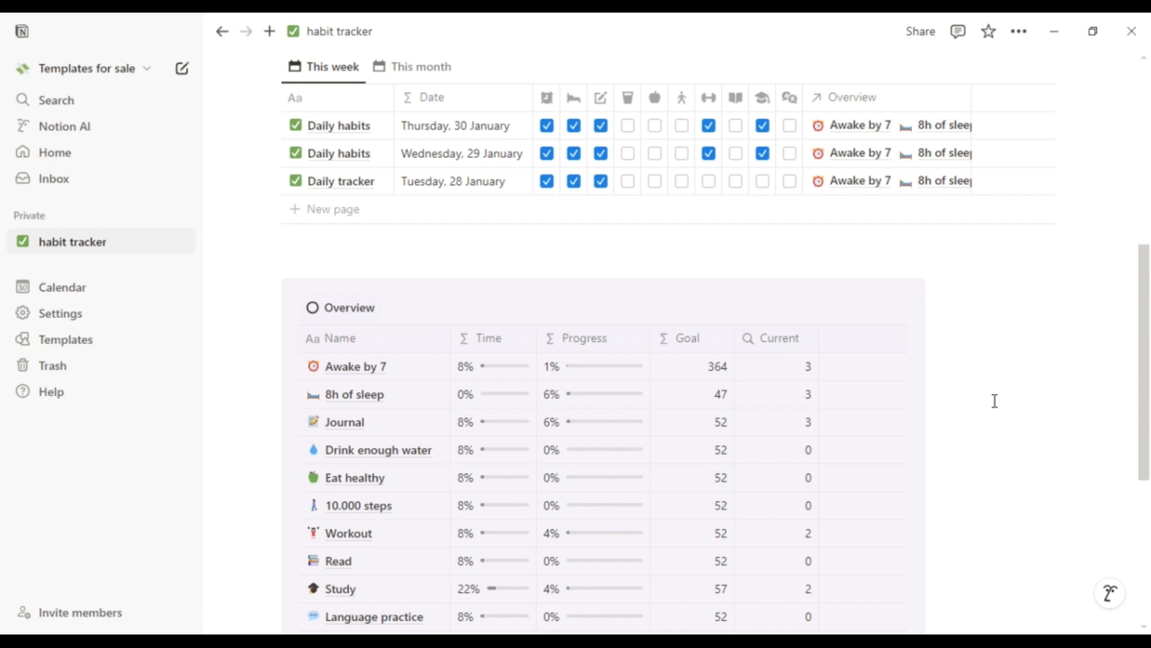
{"action": "scroll", "coordinate": [995, 401], "scroll_direction": "up", "scroll_amount": 4}
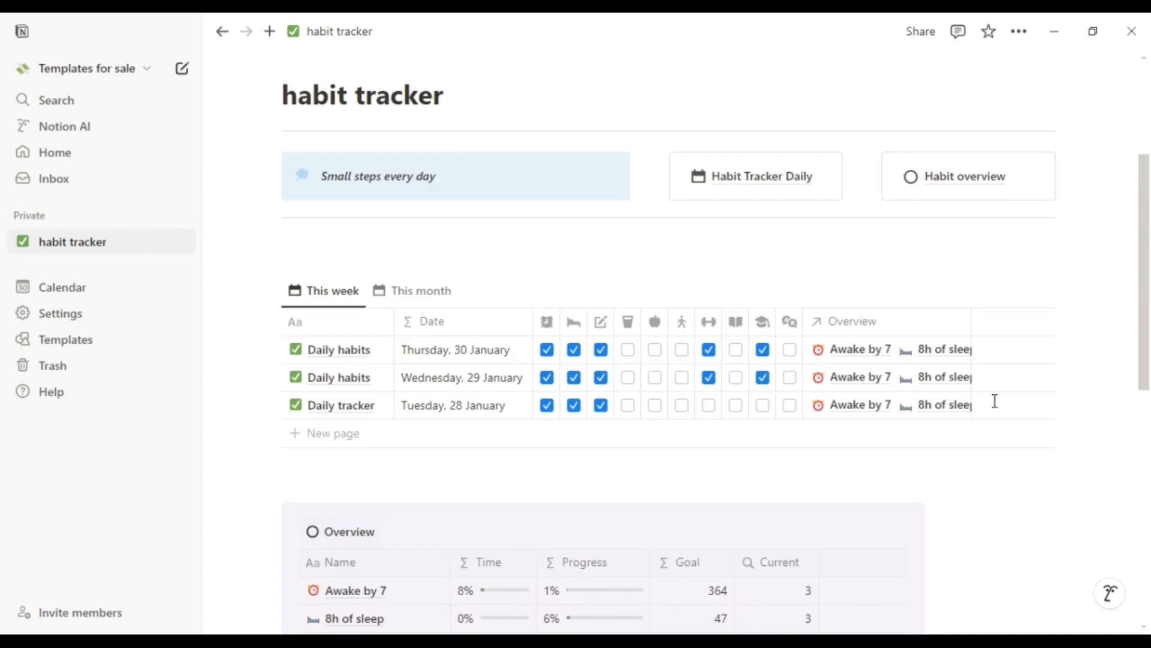